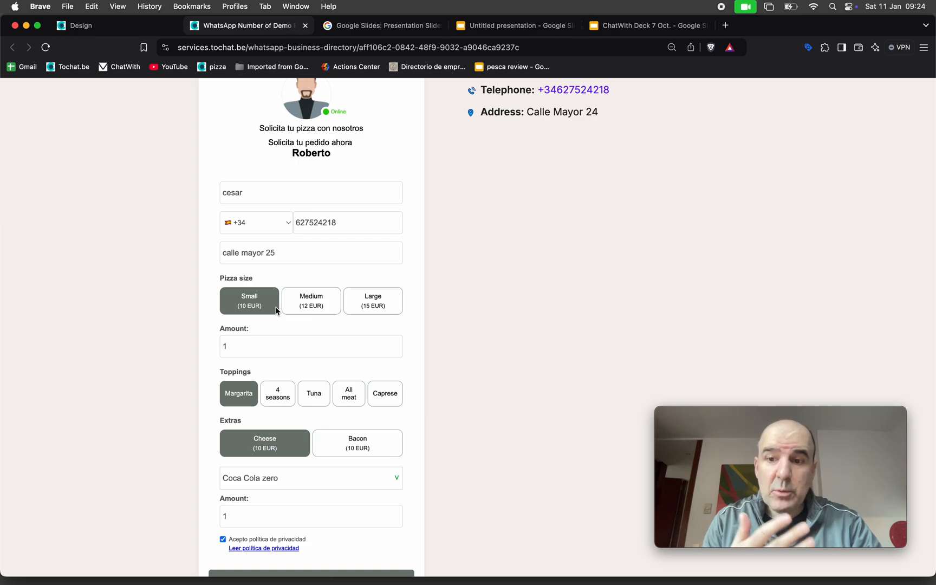
# Set the pizza order to size Medium with an amount of 3 and Tuna as the topping
pyautogui.moveTo(219, 278); pyautogui.dragTo(256, 278)
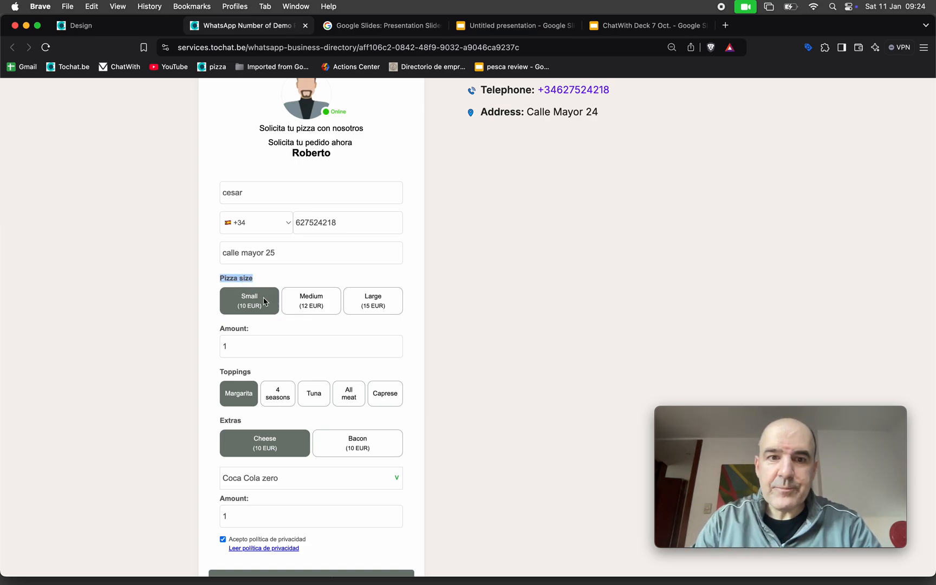
pyautogui.click(317, 305)
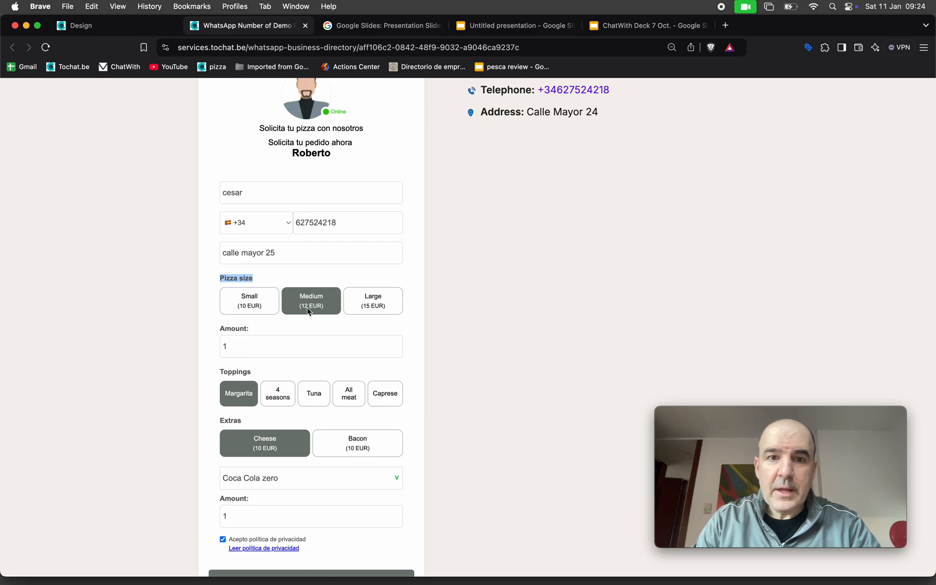
pyautogui.click(246, 347)
pyautogui.press('Up')
pyautogui.press('Up')
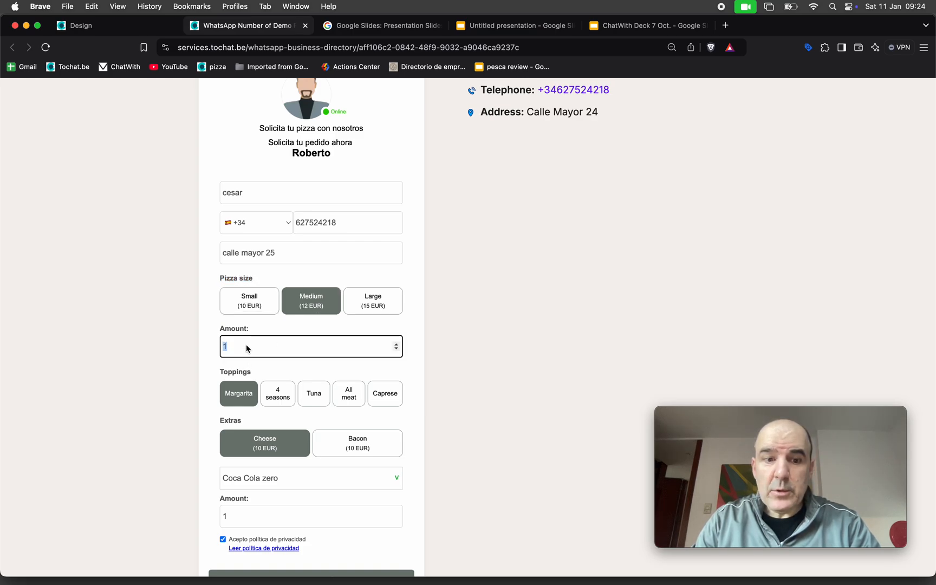
pyautogui.click(316, 400)
pyautogui.scroll(-3, 325, 428)
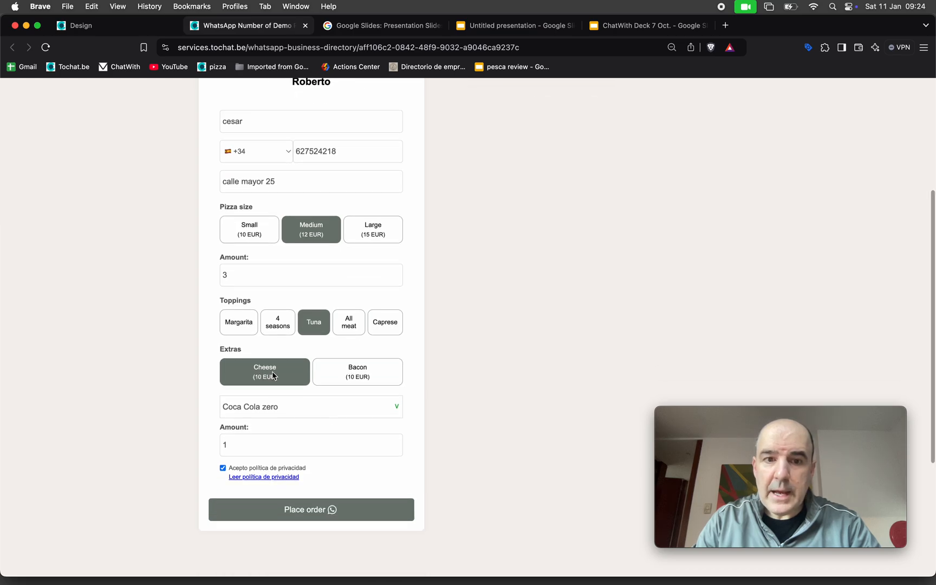
# Choose Fanta as the drink with an amount of 3 and place the pizza order
pyautogui.click(325, 413)
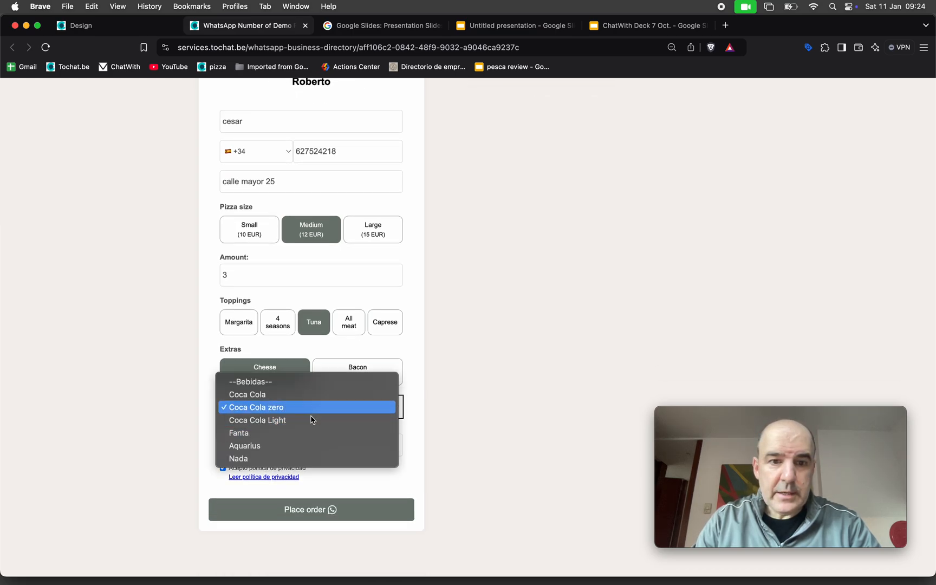
pyautogui.click(310, 432)
pyautogui.click(272, 447)
pyautogui.press('BackSpace')
pyautogui.write('3')
pyautogui.click(176, 436)
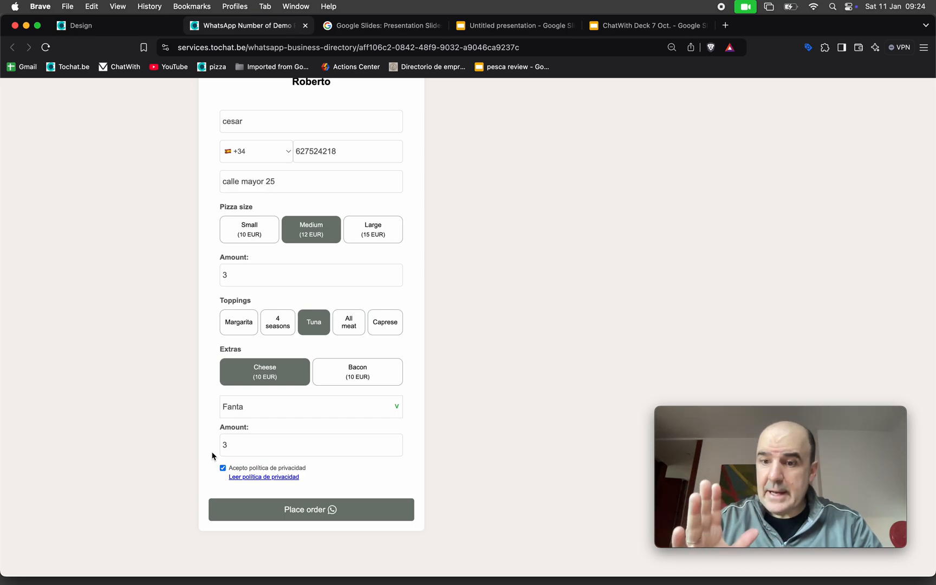
pyautogui.click(286, 510)
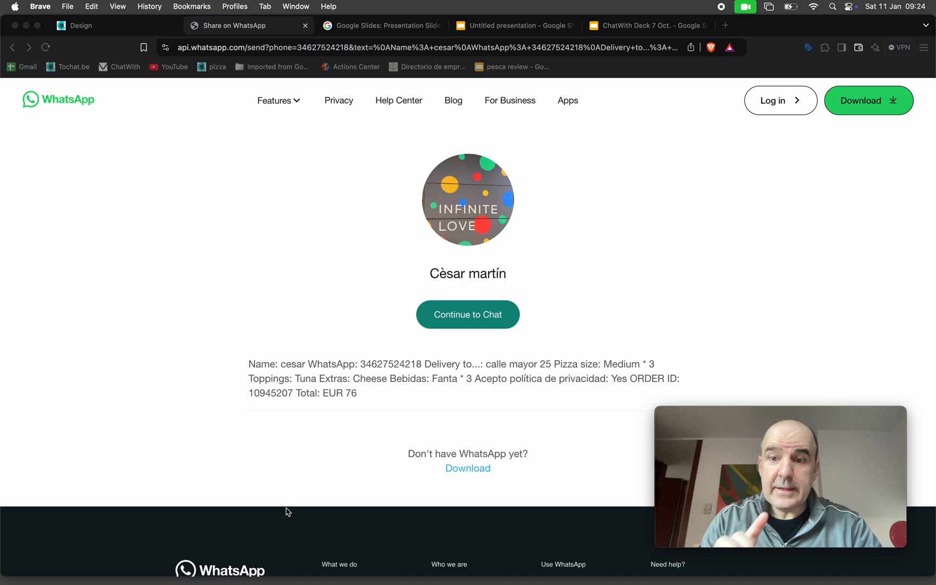
pyautogui.click(258, 305)
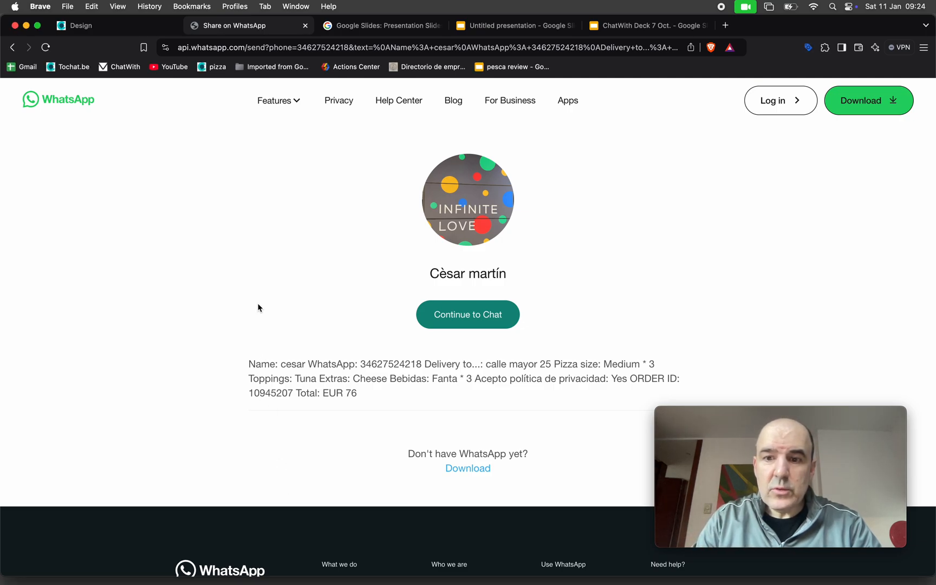
# Leave the WhatsApp order page and open the Empanadas widget for editing from the list of widgets
pyautogui.press('super+bracketleft')
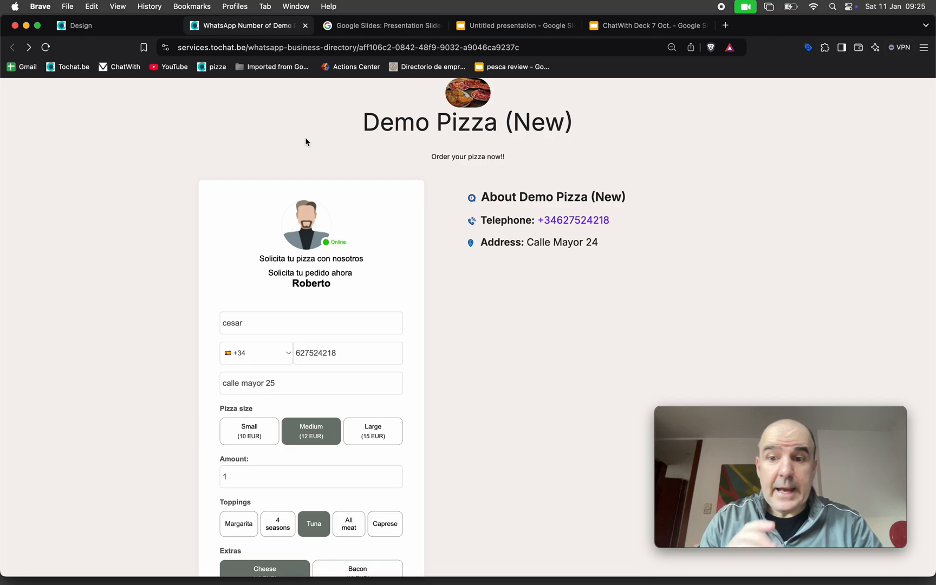
pyautogui.scroll(-3, 363, 332)
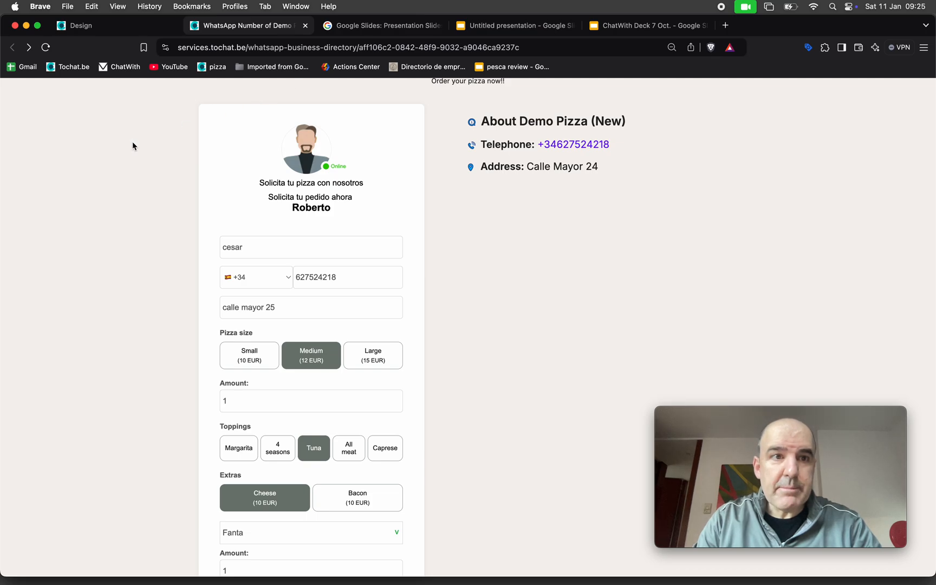
pyautogui.hotkey('ctrl', 'shift', 'Tab')
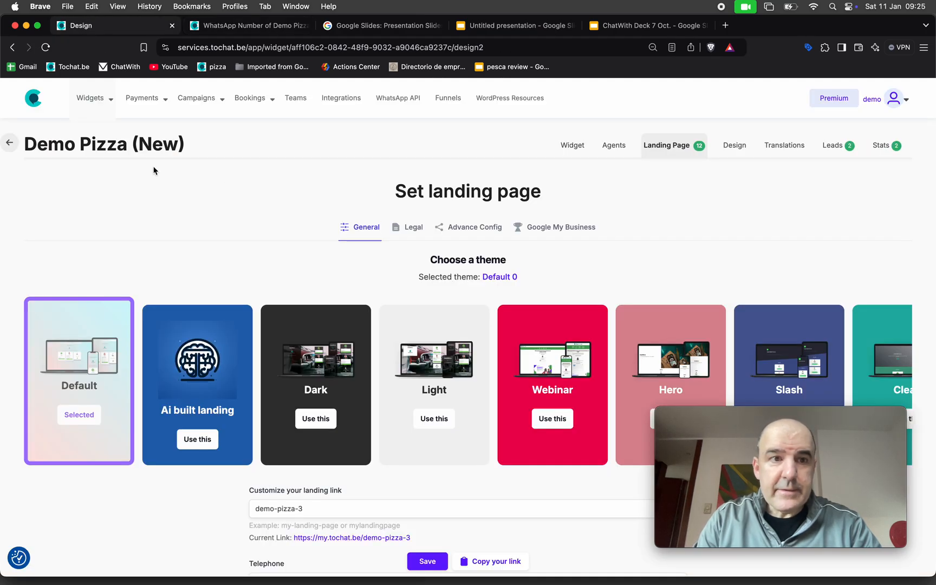
pyautogui.click(12, 47)
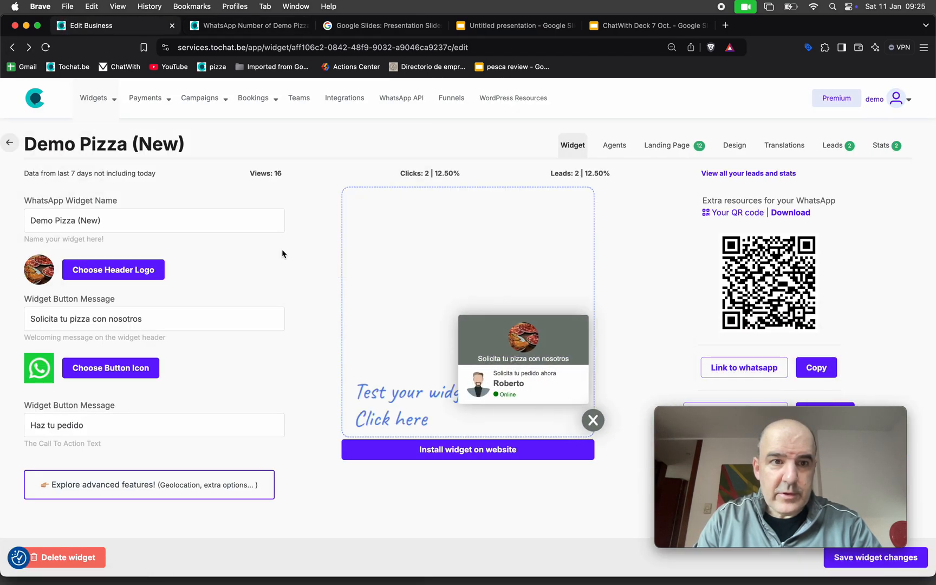
pyautogui.moveTo(144, 98)
pyautogui.moveTo(94, 99)
pyautogui.click(119, 149)
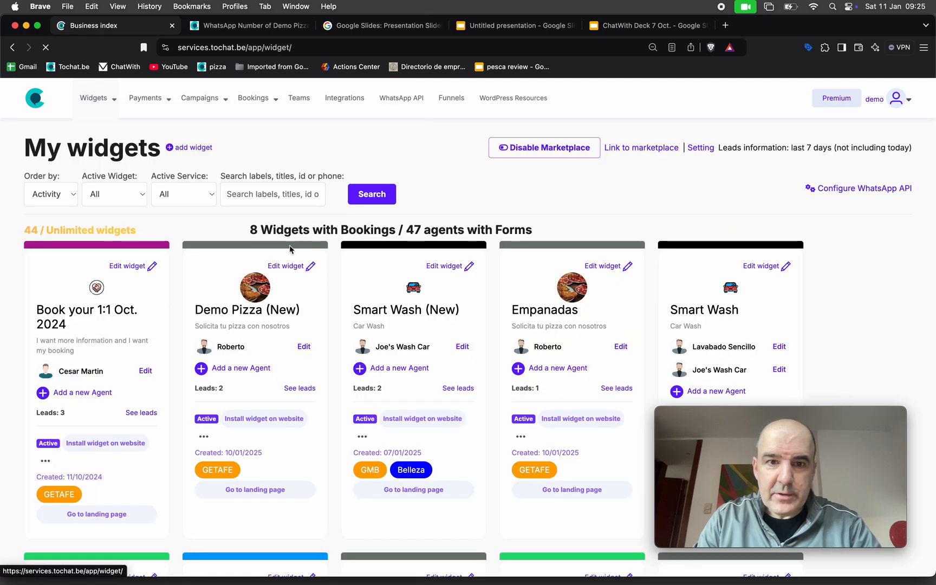
pyautogui.click(546, 310)
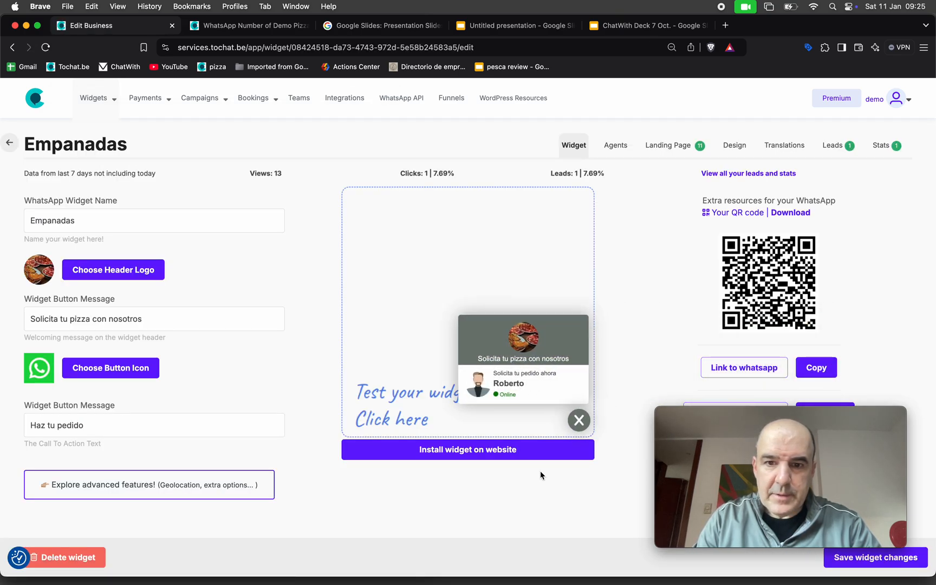
# Open the Empanadas widget's public landing page through the current link in its landing page settings
pyautogui.click(671, 146)
pyautogui.scroll(-3, 522, 386)
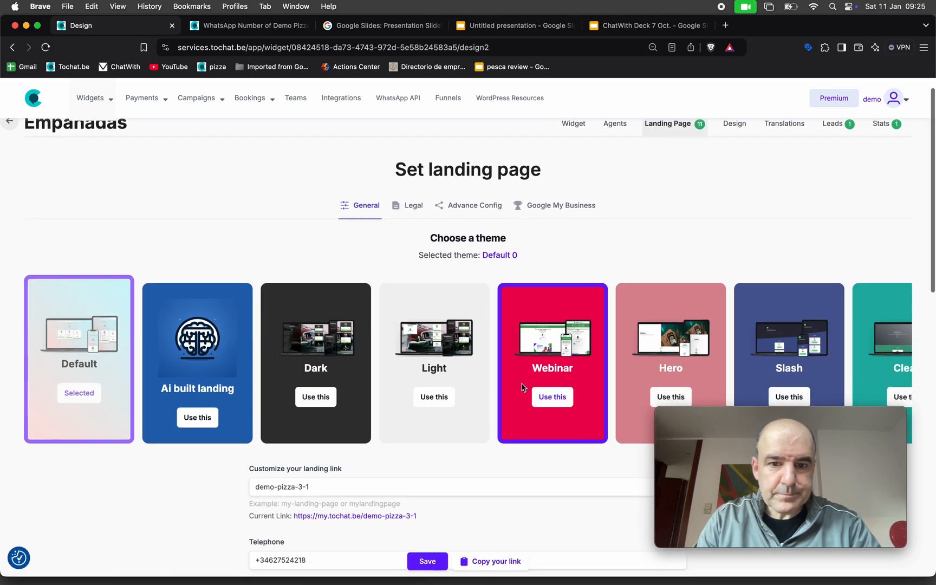
pyautogui.click(407, 459)
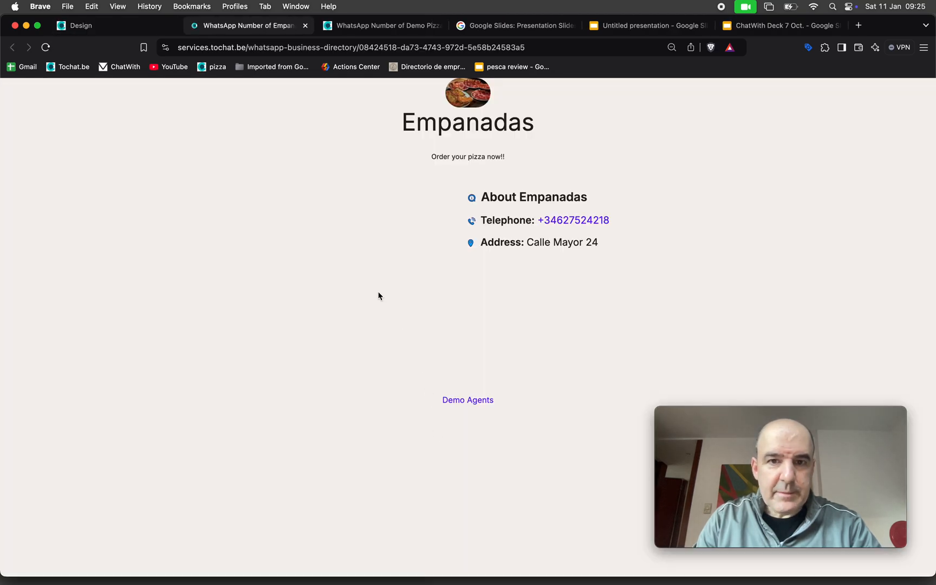
# Set the empanada type amount to 3 and the toppings amount to 2, and add the Cheese extra
pyautogui.scroll(-5, 334, 315)
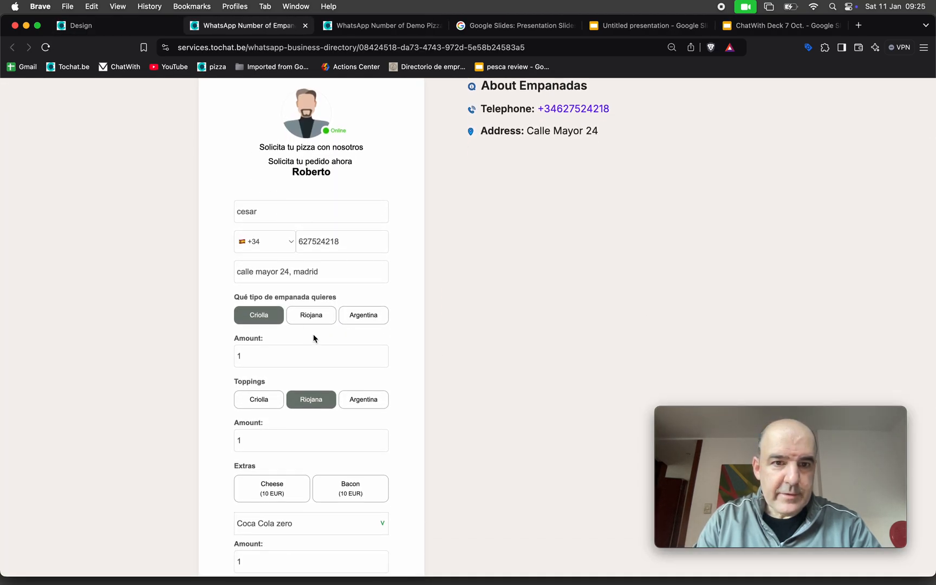
pyautogui.scroll(-1, 312, 352)
pyautogui.click(274, 290)
pyautogui.press('BackSpace')
pyautogui.write('3')
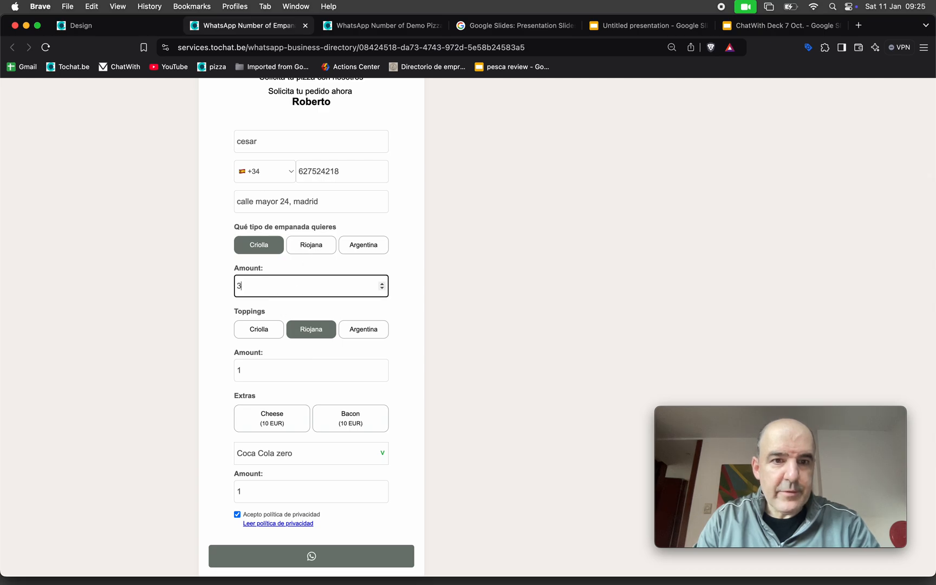
pyautogui.click(270, 371)
pyautogui.write('2')
pyautogui.click(285, 424)
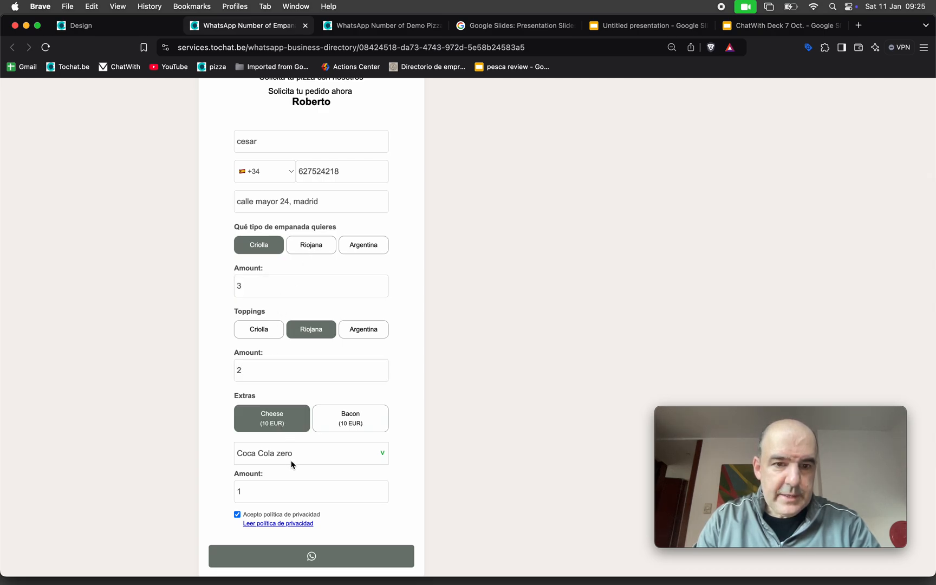
# Set the drink amount to 2 and submit the empanadas order to reach its payment page
pyautogui.click(277, 493)
pyautogui.write('2')
pyautogui.click(312, 556)
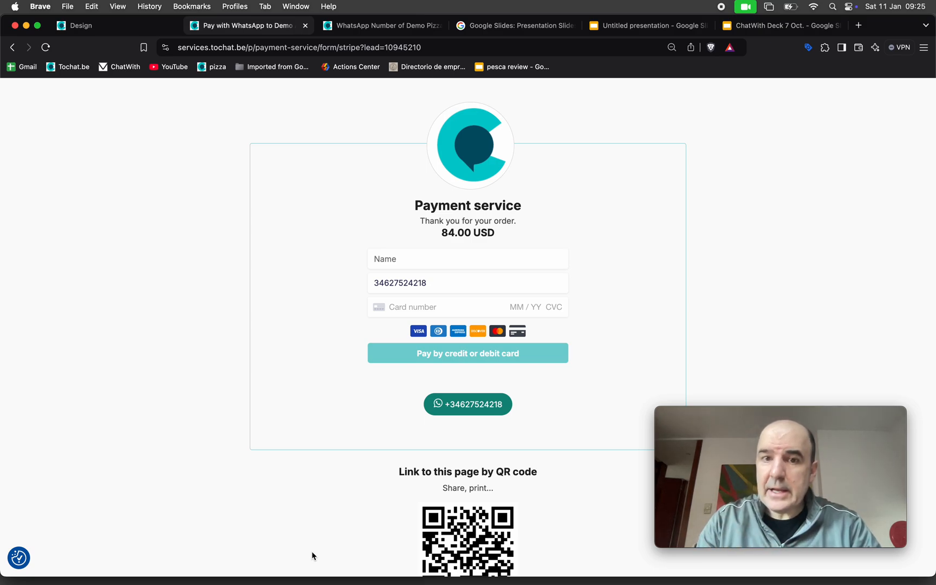
# Examine the service heading and the order total on the payment page
pyautogui.moveTo(440, 232); pyautogui.dragTo(499, 239)
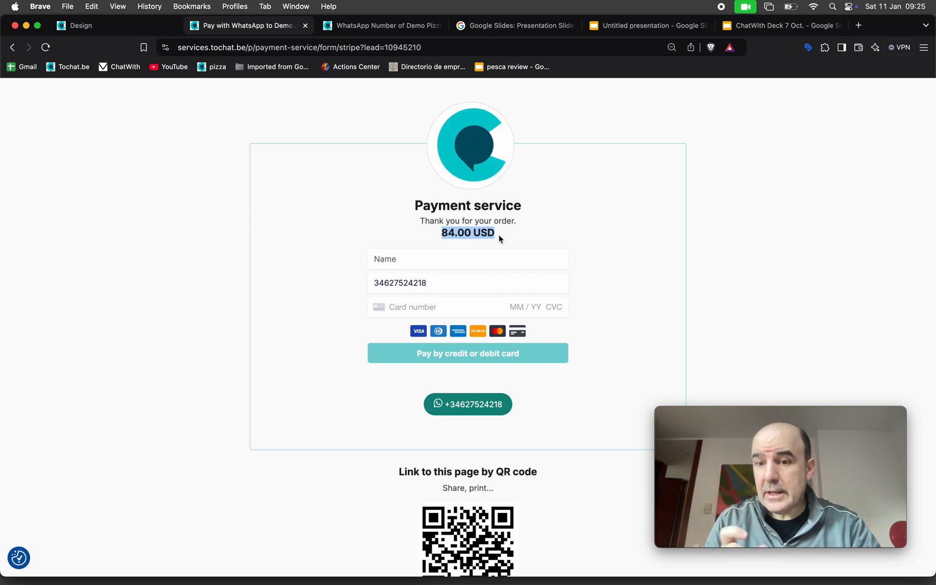
pyautogui.moveTo(428, 206); pyautogui.dragTo(520, 240)
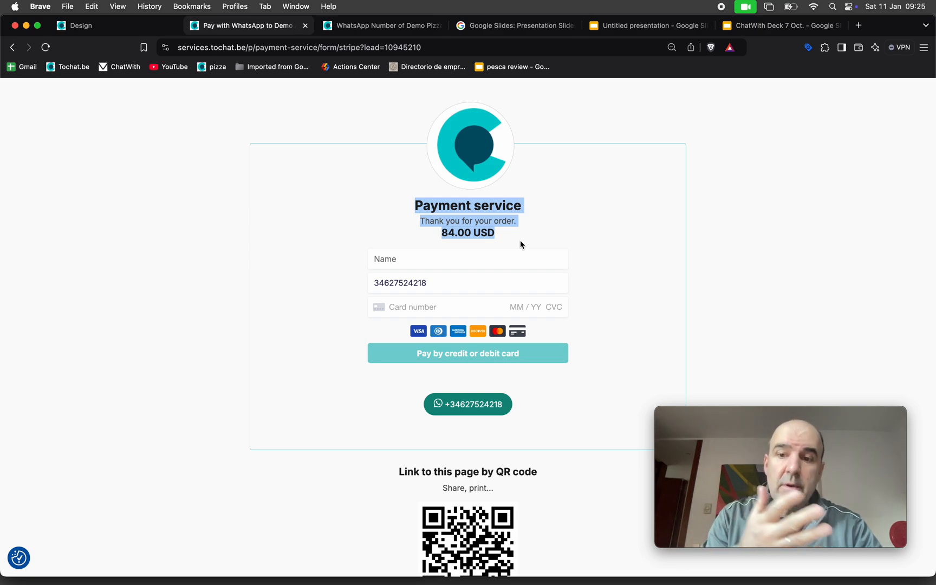
pyautogui.click(383, 215)
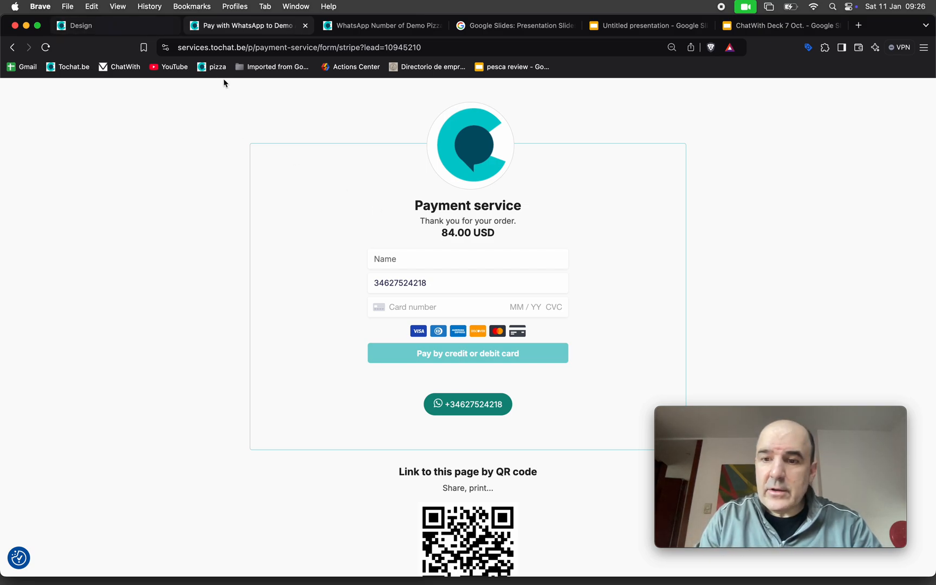
# Go to the account's payment links and open the first Payment service link for editing
pyautogui.click(138, 31)
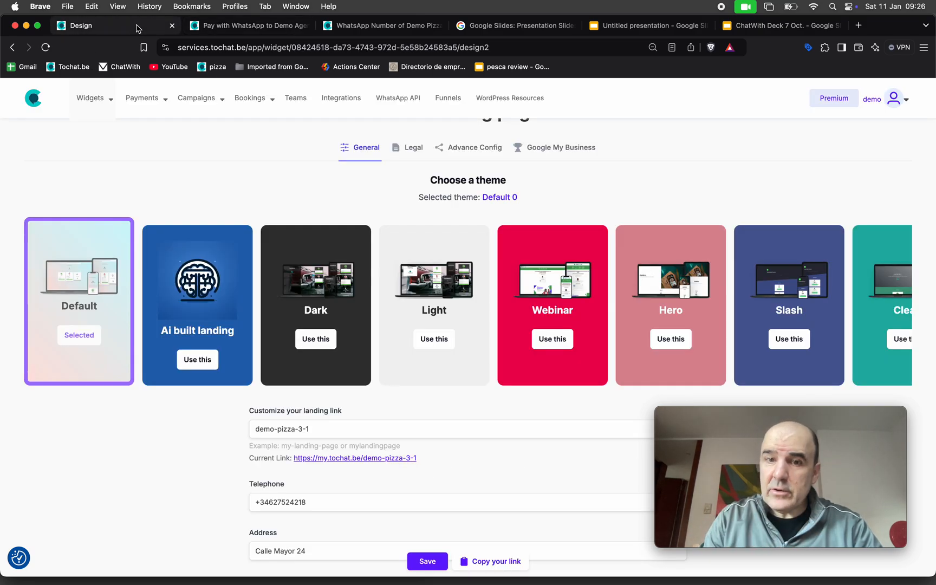
pyautogui.scroll(3, 313, 232)
pyautogui.moveTo(144, 98)
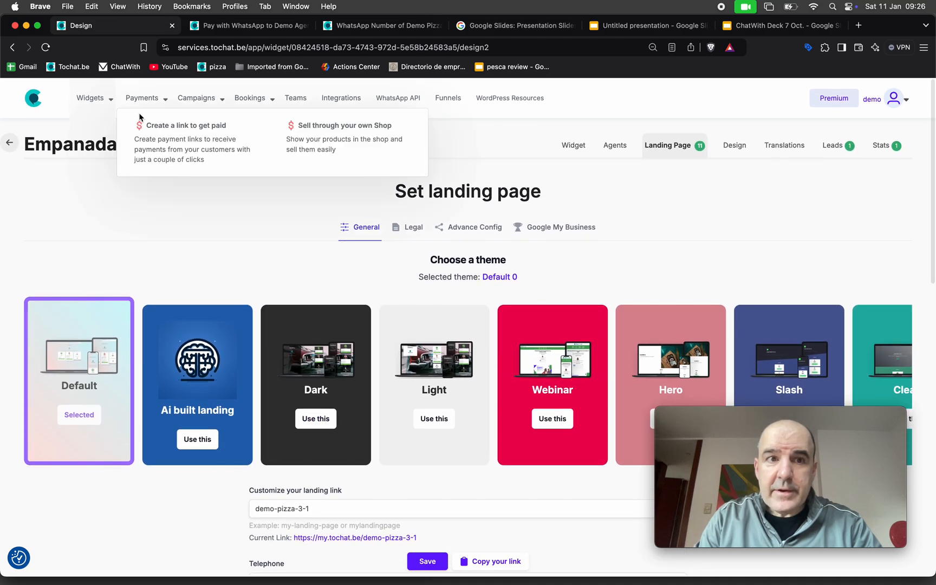
pyautogui.click(158, 135)
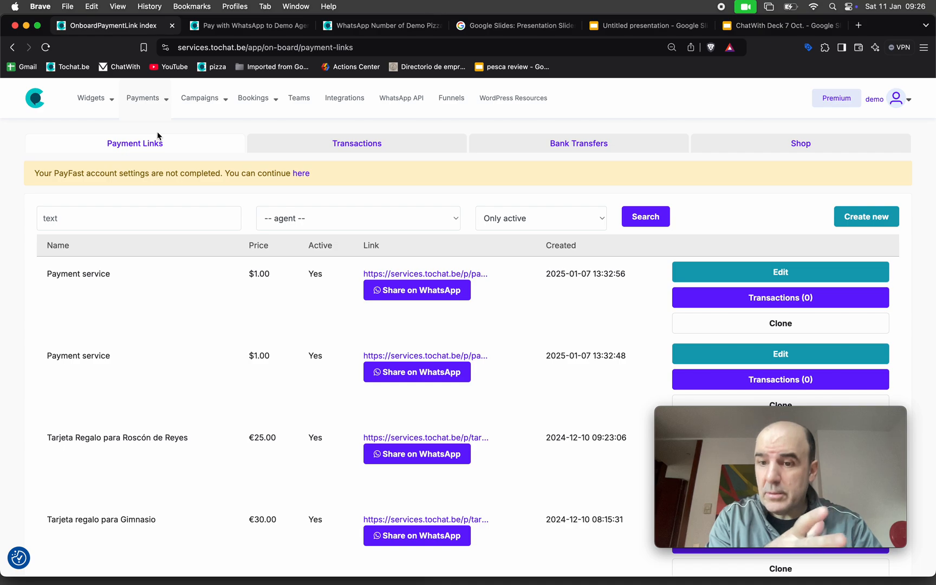
pyautogui.moveTo(129, 118)
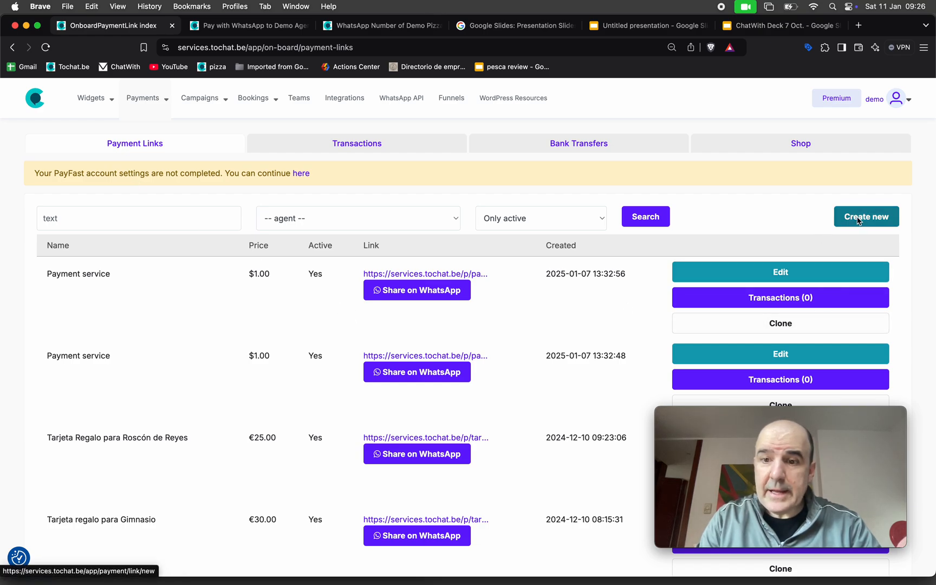
pyautogui.click(760, 273)
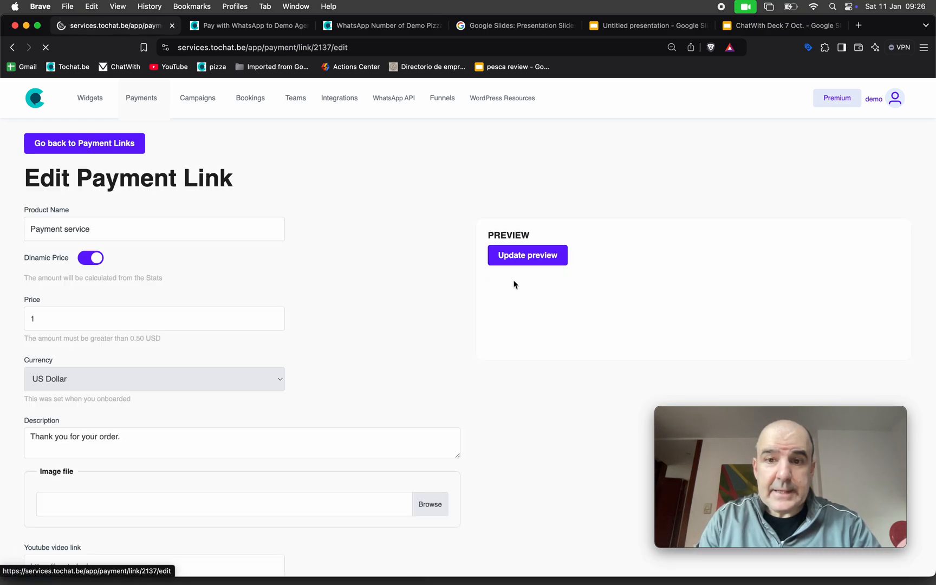
# Review the payment link's dynamic price, product name, payment options and Stripe options
pyautogui.moveTo(25, 259); pyautogui.dragTo(71, 261)
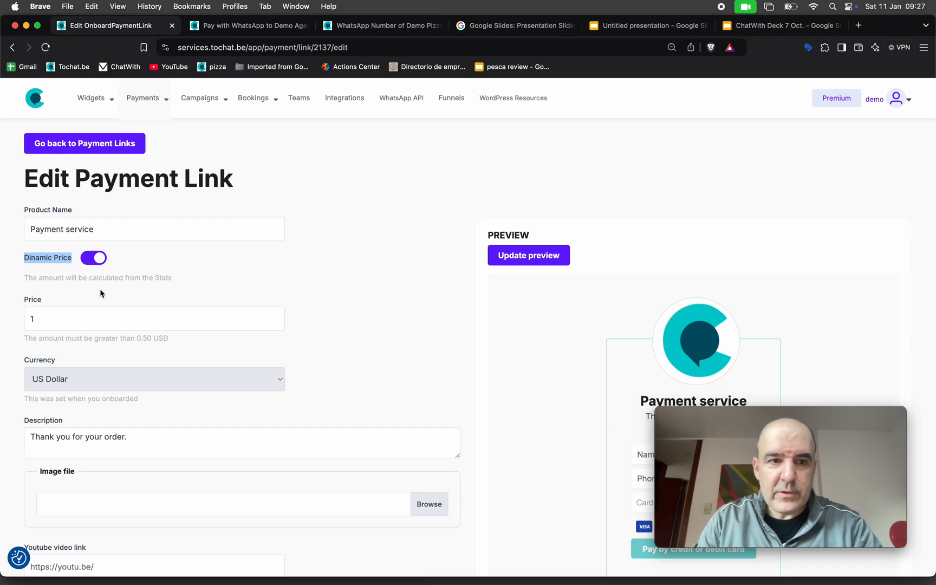
pyautogui.scroll(-1, 97, 286)
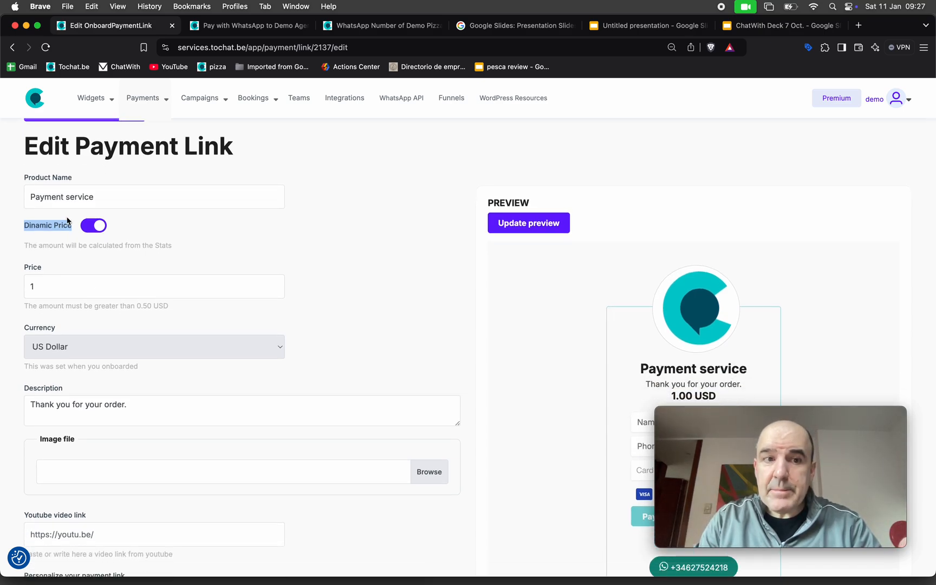
pyautogui.tripleClick(54, 196)
pyautogui.scroll(-10, 168, 287)
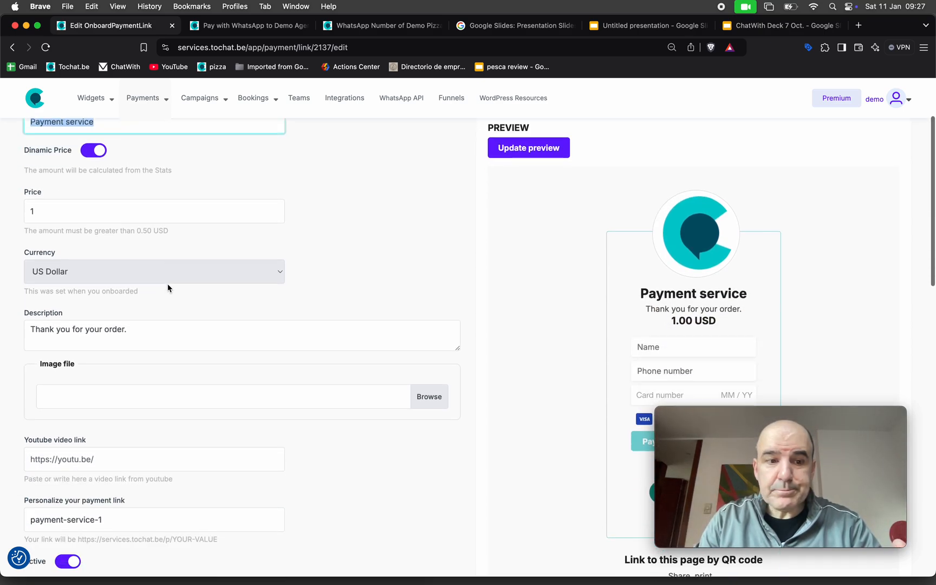
pyautogui.scroll(-2, 167, 287)
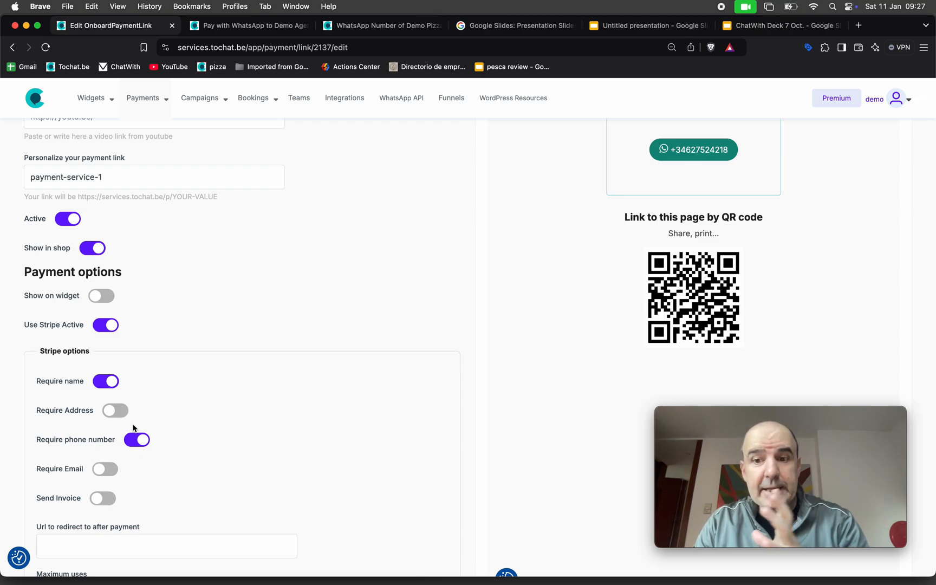
pyautogui.scroll(-7, 231, 471)
pyautogui.scroll(-5, 231, 471)
pyautogui.scroll(12, 228, 460)
pyautogui.scroll(5, 225, 450)
# Return to the widget list and open the form and booking settings of the Empanadas widget's agent
pyautogui.moveTo(98, 98)
pyautogui.click(120, 139)
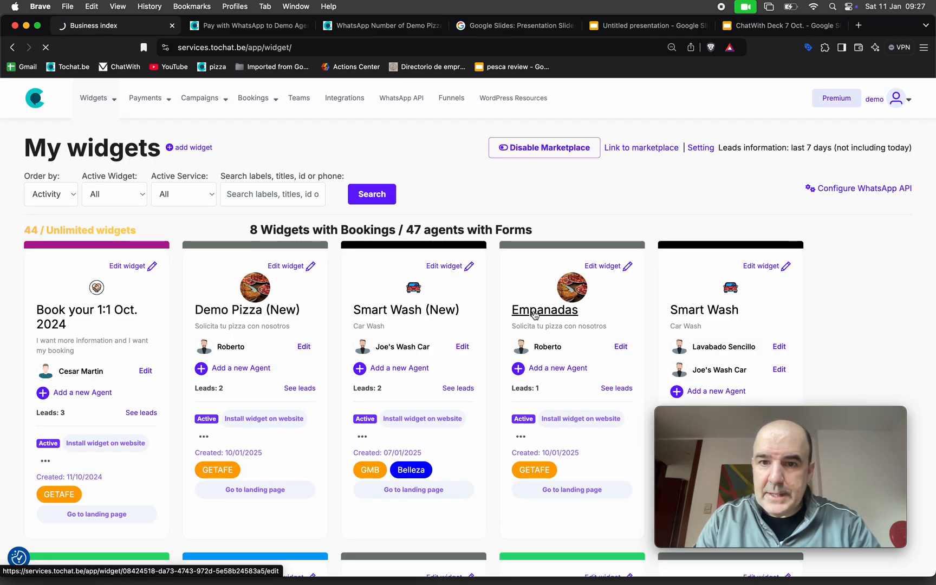
pyautogui.click(534, 313)
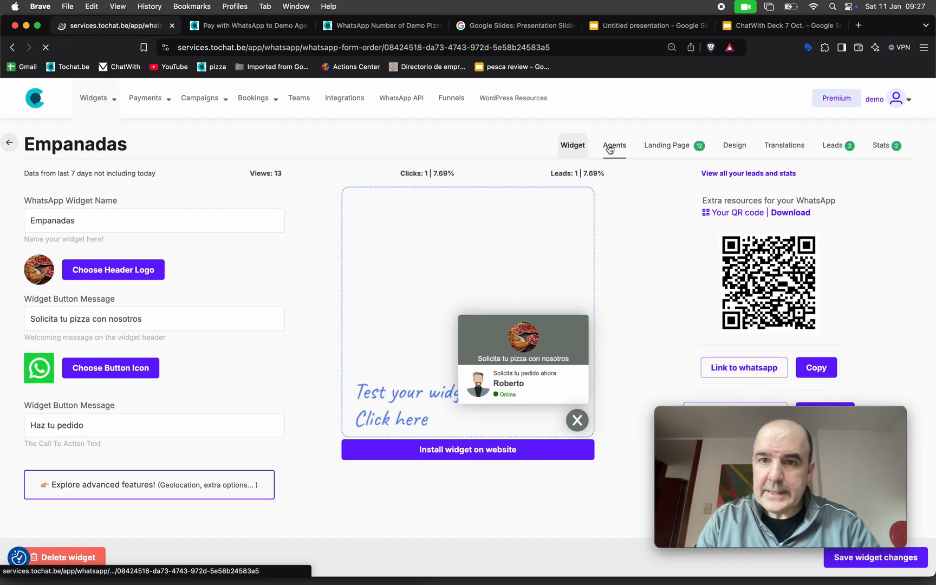
pyautogui.click(609, 146)
pyautogui.click(600, 276)
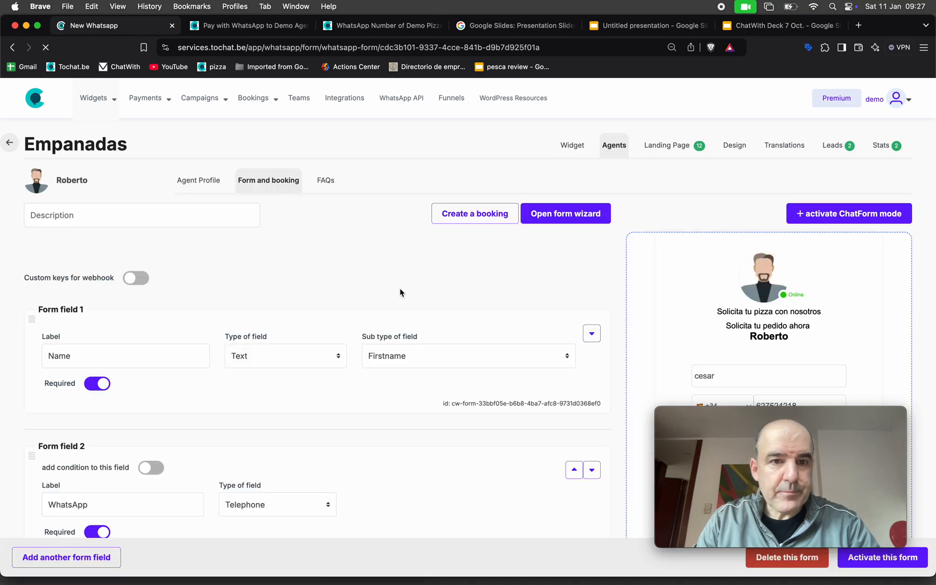
# Review the form's checkout option and the payment links that can be assigned to it
pyautogui.scroll(-20, 399, 293)
pyautogui.scroll(-20, 400, 293)
pyautogui.scroll(-15, 400, 292)
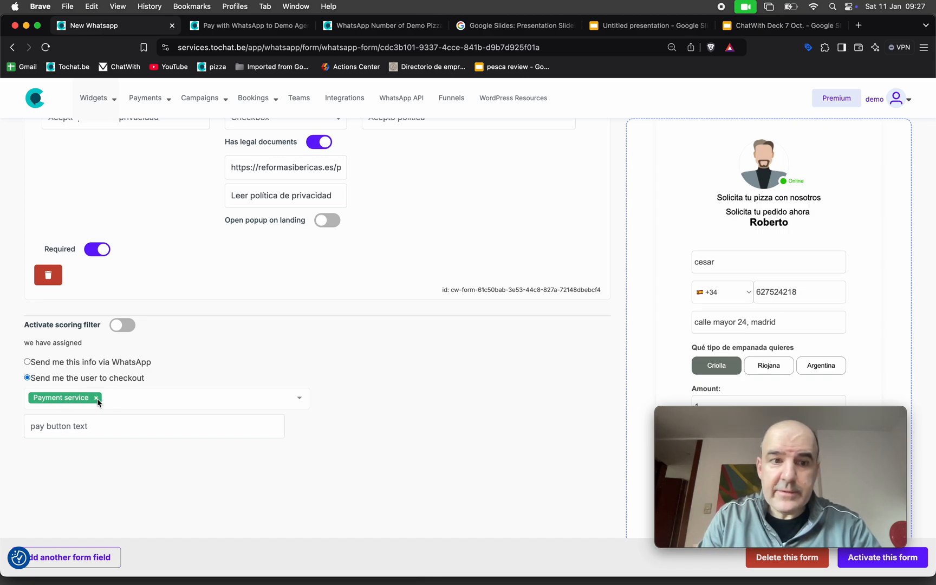
pyautogui.click(124, 403)
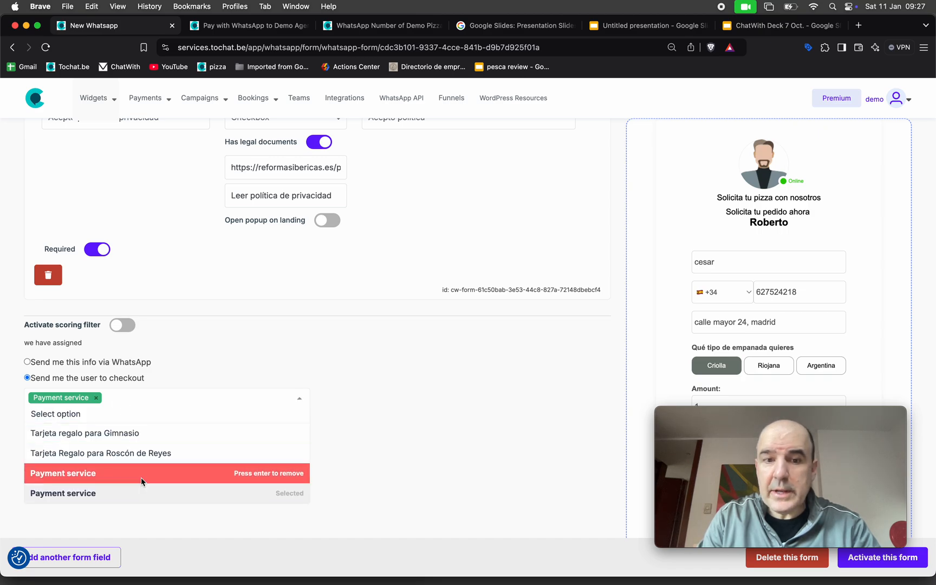
pyautogui.click(379, 493)
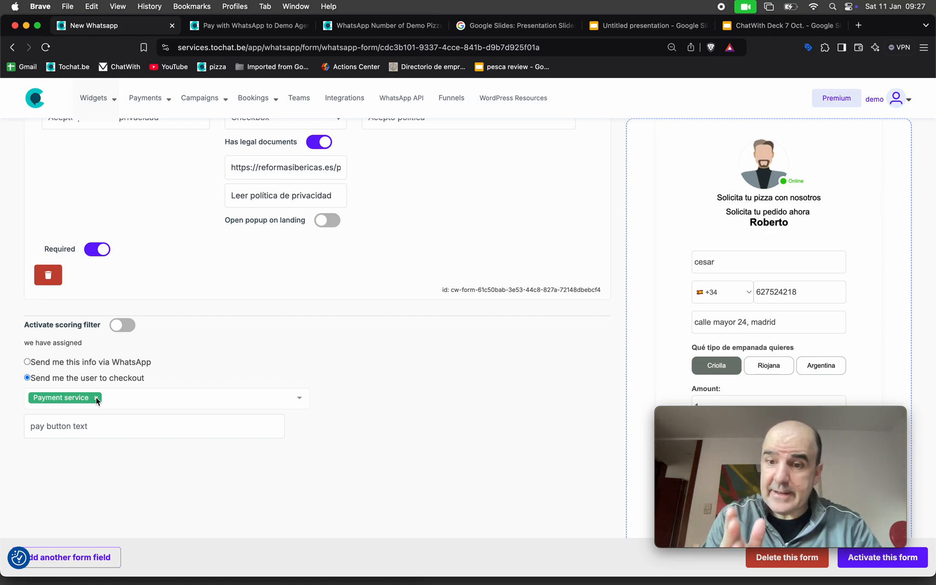
# Set the pay button text to "Pay for this service" and activate the form
pyautogui.click(80, 429)
pyautogui.write('P')
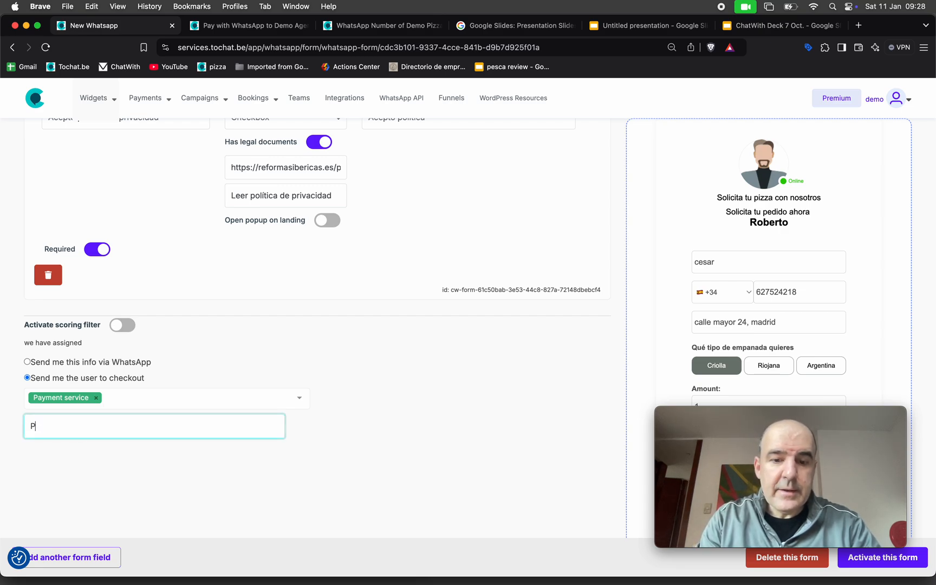
pyautogui.write('ay for this servi')
pyautogui.press('BackSpace')
pyautogui.press('BackSpace')
pyautogui.write('is service')
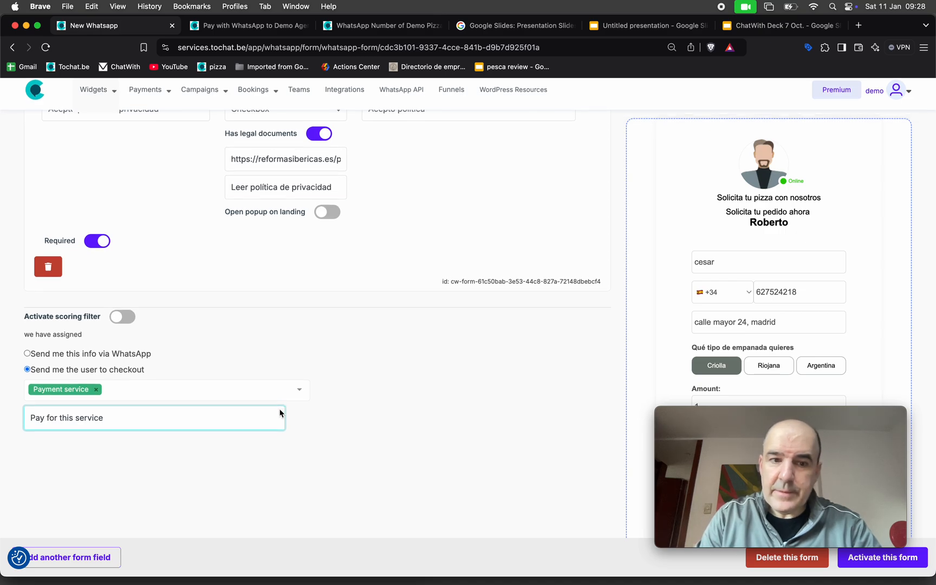
pyautogui.moveTo(756, 426)
pyautogui.moveTo(755, 426); pyautogui.dragTo(492, 410)
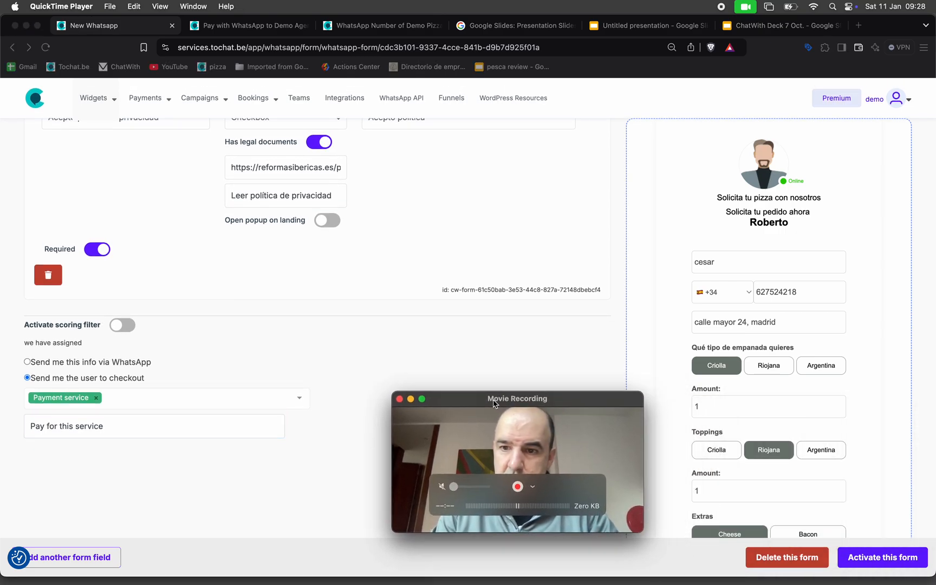
pyautogui.click(881, 558)
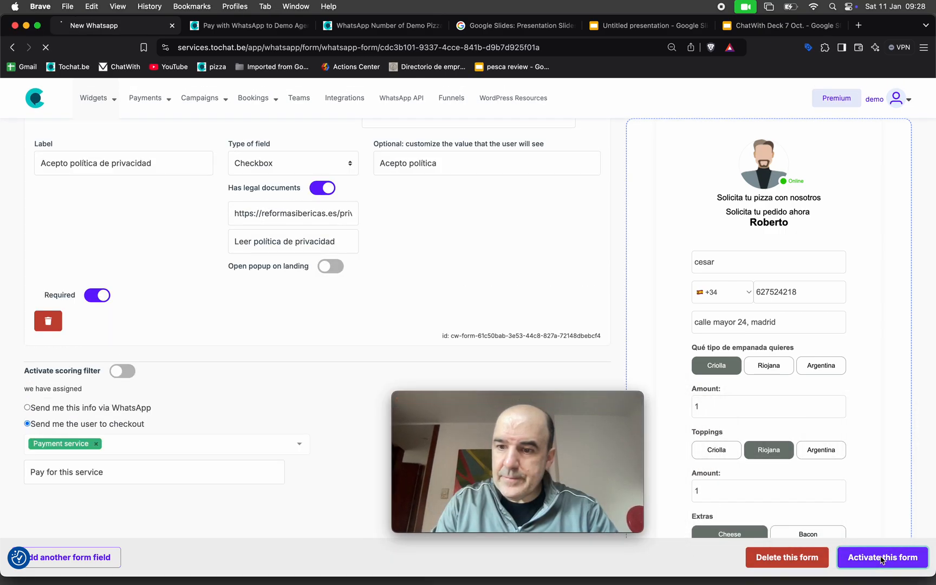
# Examine the Toppings field beside the form preview, including the field types available for it
pyautogui.scroll(-7, 823, 448)
pyautogui.scroll(-8, 802, 449)
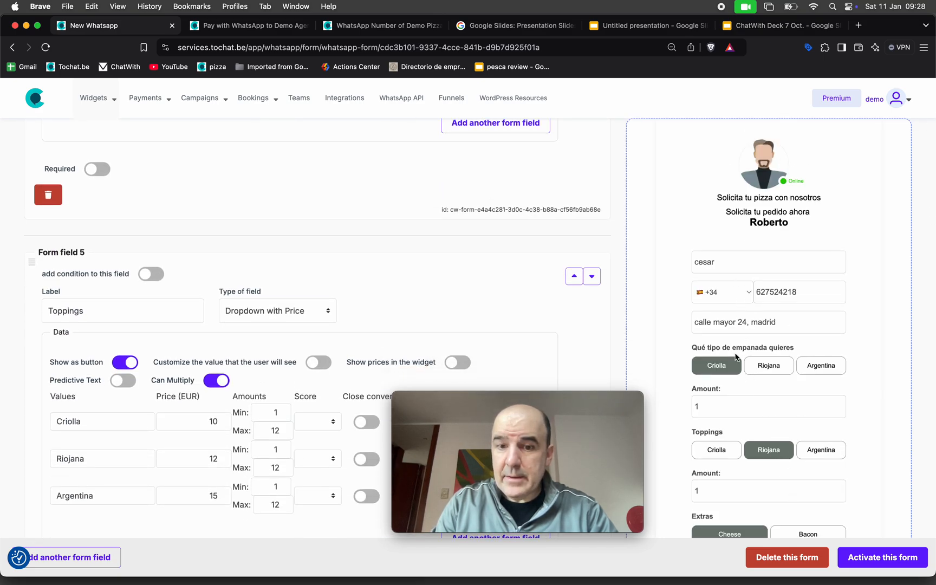
pyautogui.moveTo(576, 427); pyautogui.dragTo(846, 154)
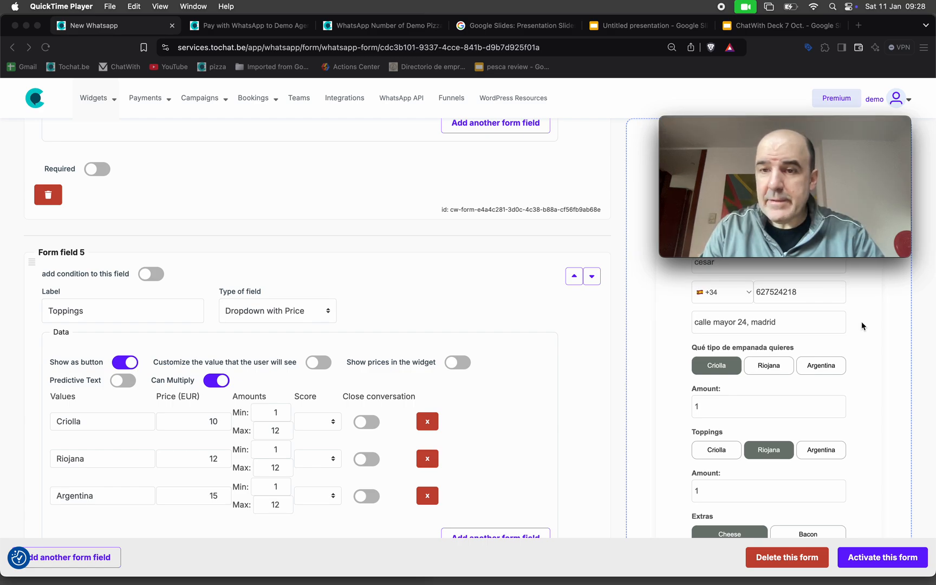
pyautogui.scroll(-3, 591, 318)
pyautogui.scroll(2, 591, 318)
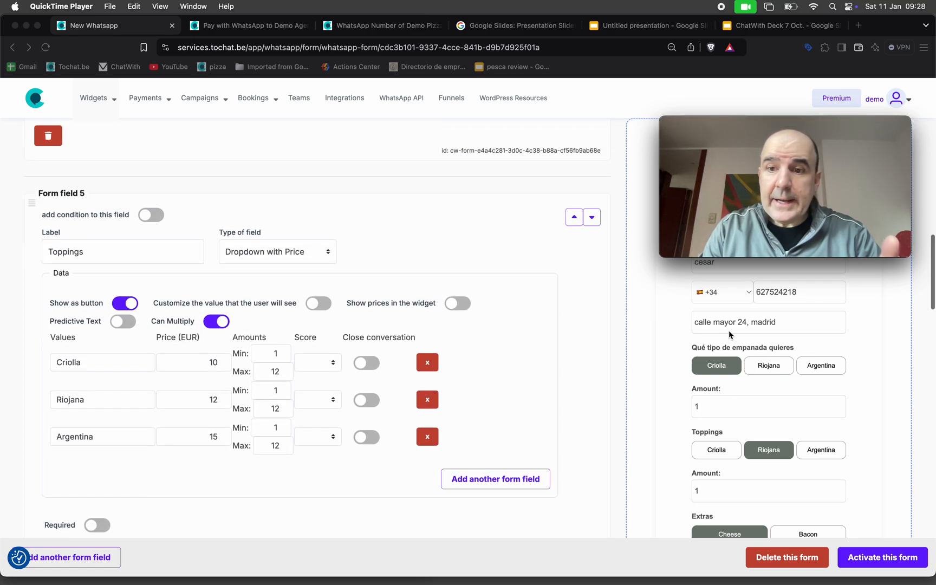
pyautogui.click(681, 347)
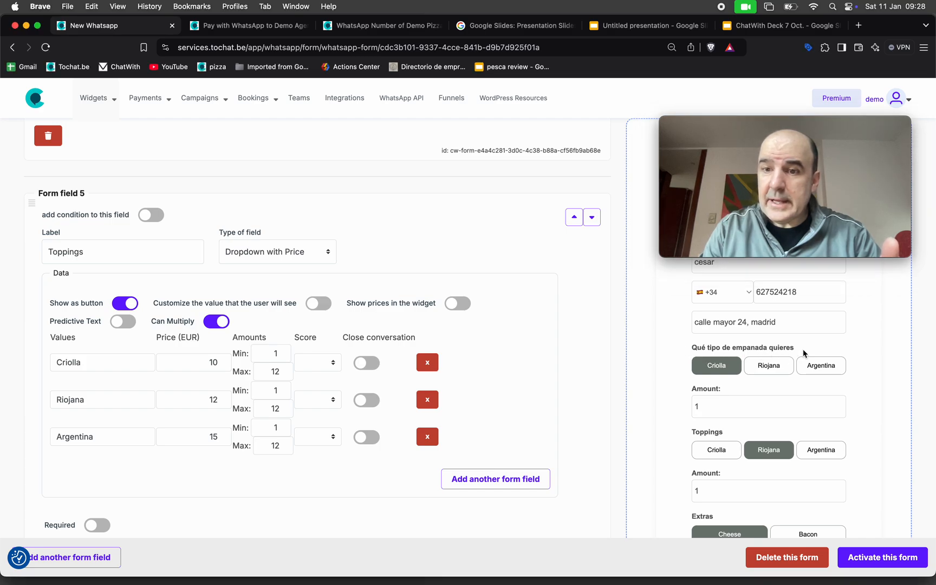
pyautogui.moveTo(804, 353); pyautogui.dragTo(694, 348)
pyautogui.scroll(-2, 731, 390)
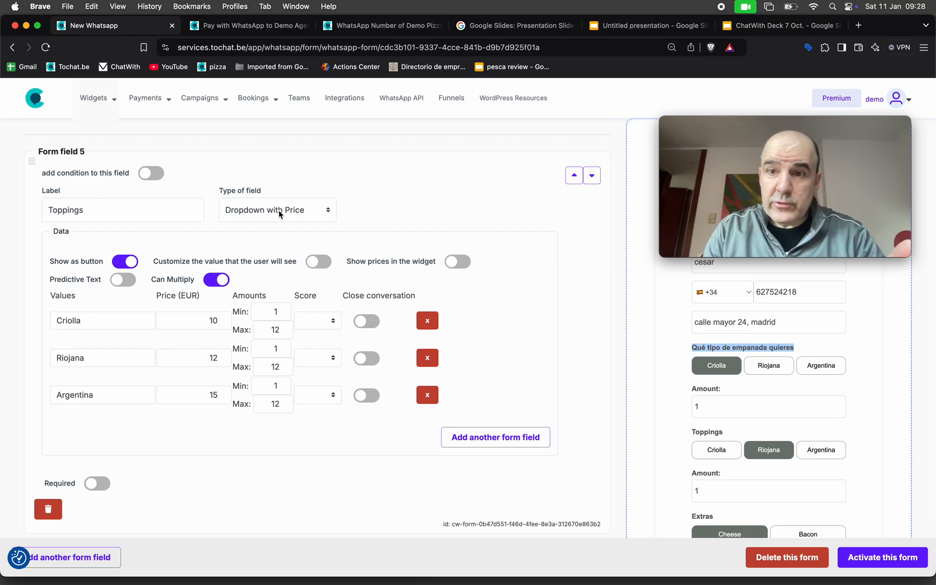
pyautogui.click(258, 211)
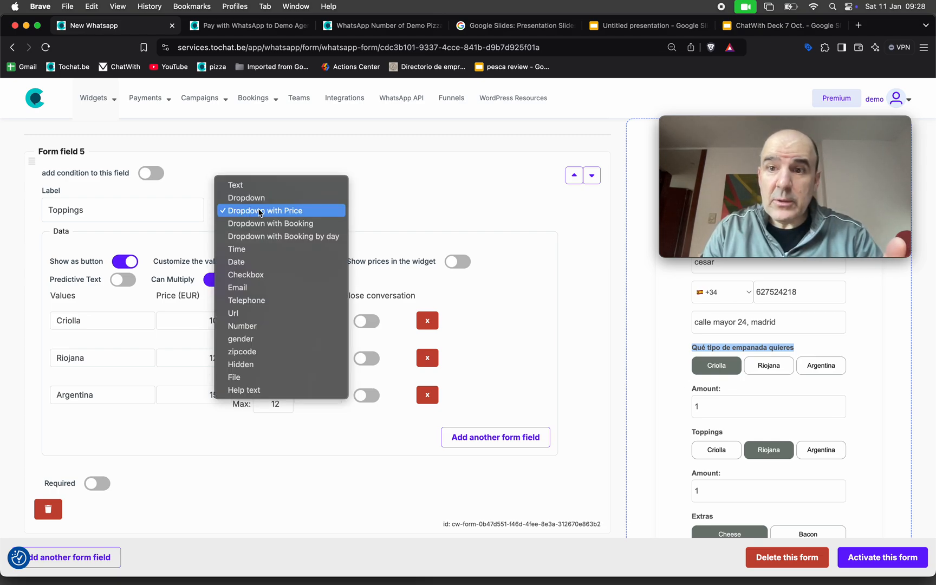
pyautogui.click(402, 213)
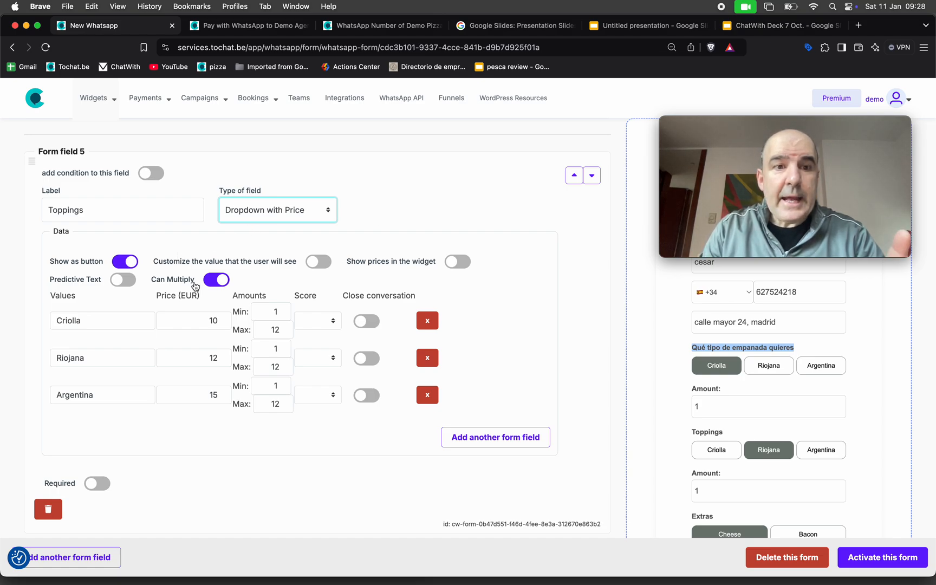
# Examine the Can Multiply option, the minimum and maximum amounts, and the price column of the Toppings field
pyautogui.click(194, 285)
pyautogui.moveTo(193, 285); pyautogui.dragTo(150, 281)
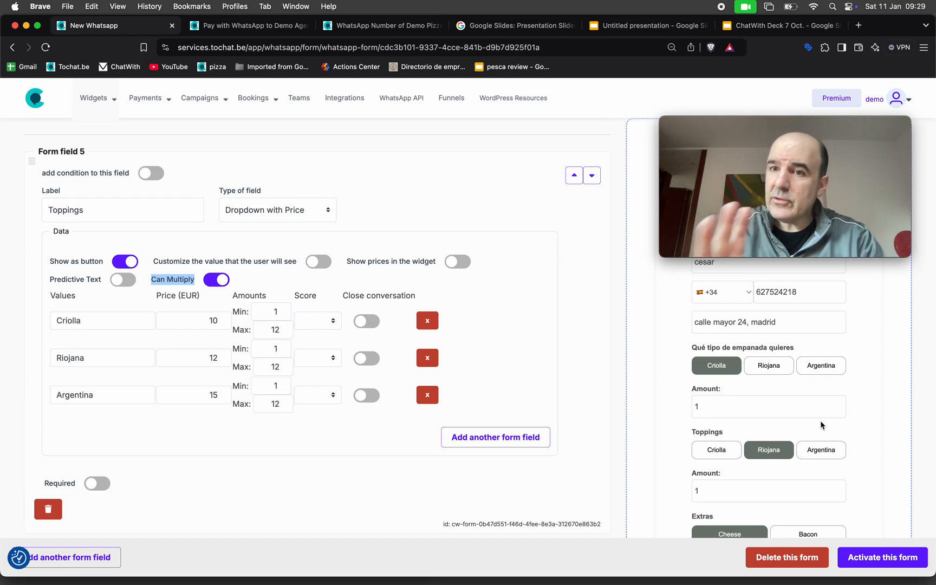
pyautogui.click(159, 281)
pyautogui.click(111, 327)
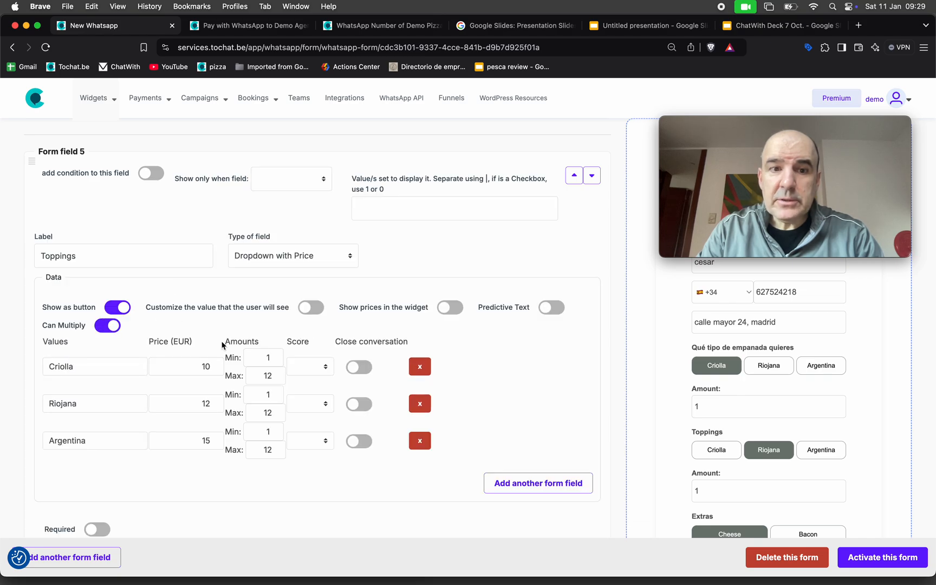
pyautogui.moveTo(226, 341); pyautogui.dragTo(251, 350)
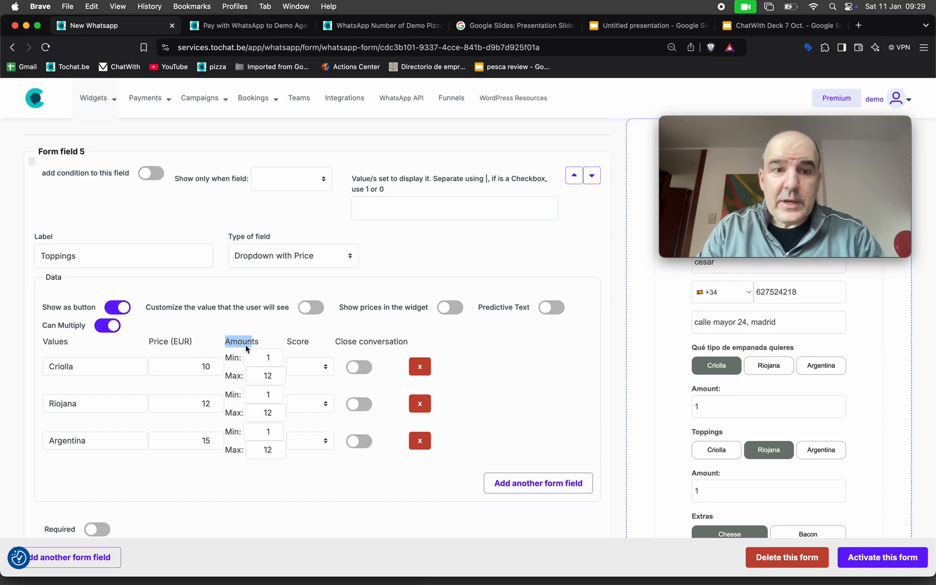
pyautogui.moveTo(150, 341); pyautogui.dragTo(205, 348)
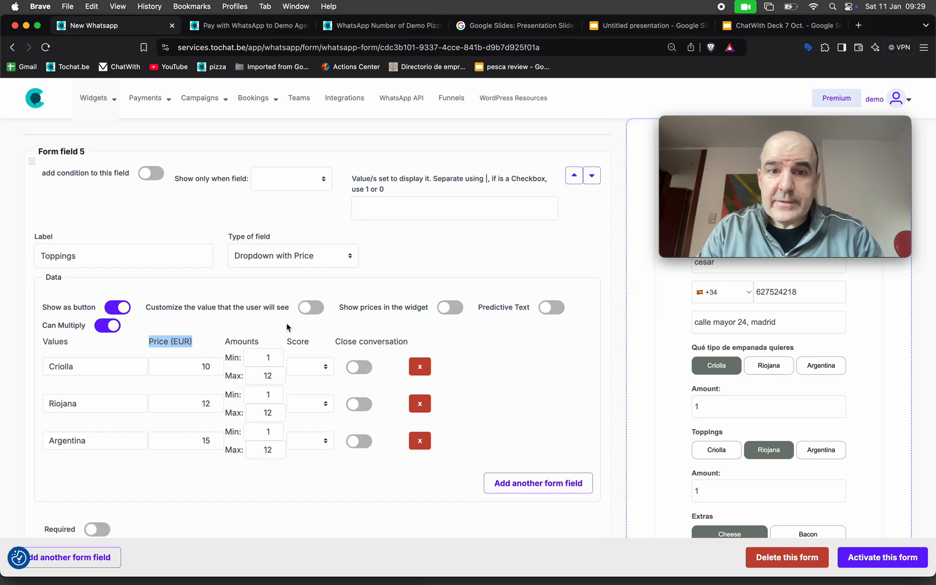
# Enable showing prices in the widget for the Toppings field, activate the form, and try the Criolla and Riojana toppings in the preview
pyautogui.moveTo(368, 308); pyautogui.dragTo(435, 312)
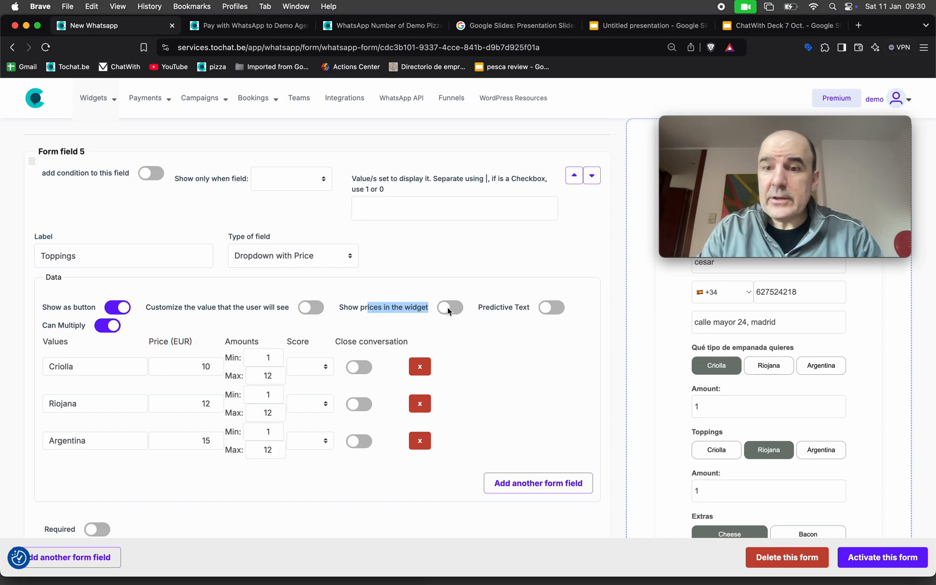
pyautogui.click(448, 309)
pyautogui.click(854, 558)
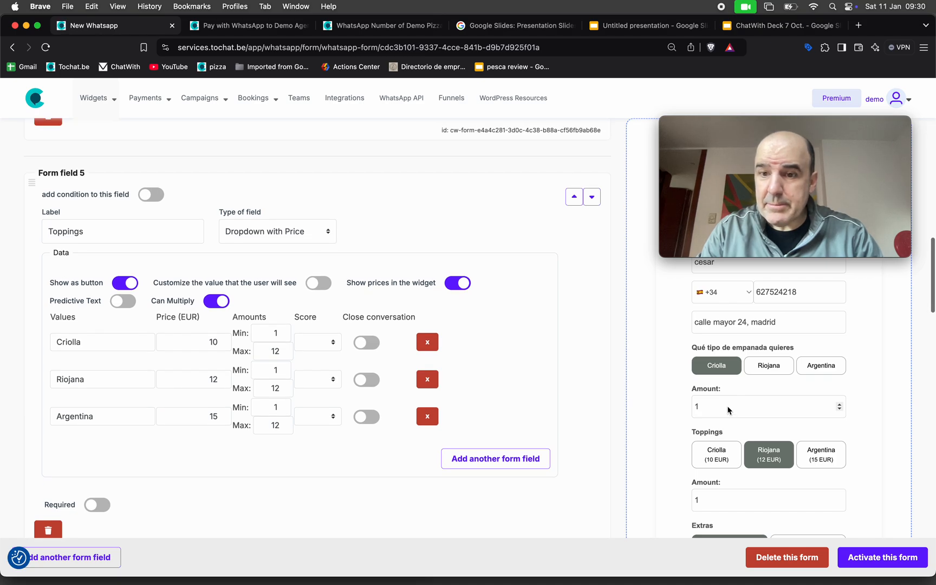
pyautogui.click(716, 451)
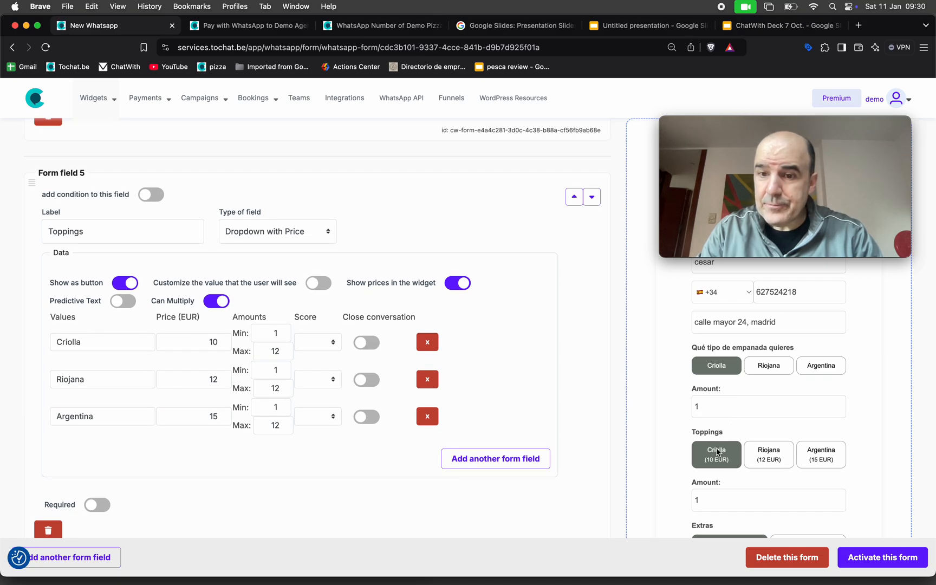
pyautogui.click(769, 460)
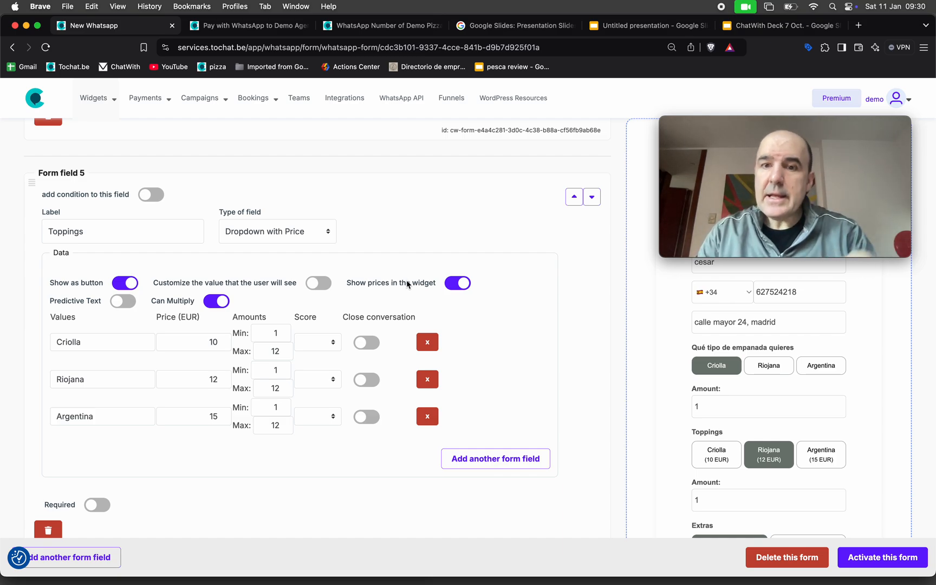
# Review the extras, hidden Gclid, Bebidas and checkout settings in the rest of the form
pyautogui.scroll(-3, 506, 382)
pyautogui.scroll(-10, 505, 379)
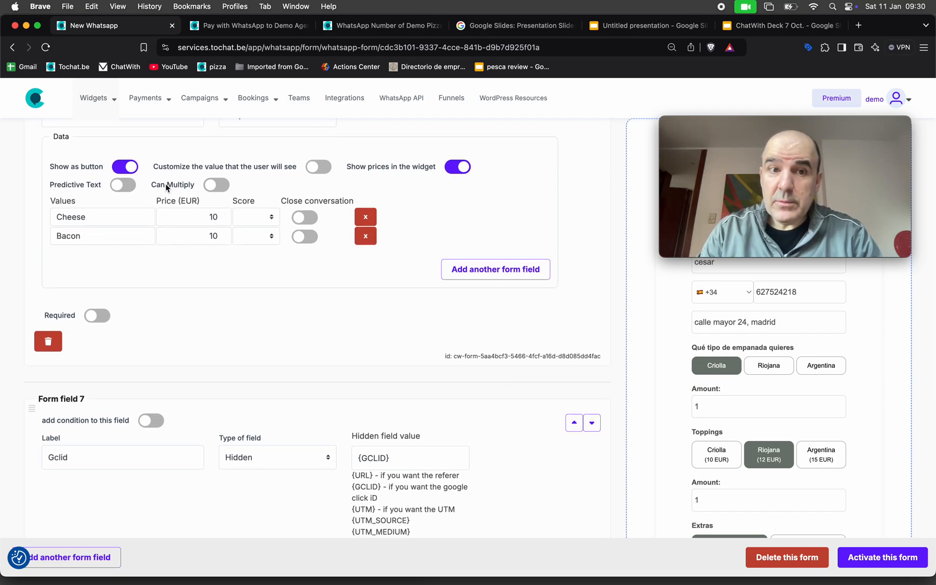
pyautogui.scroll(-3, 688, 406)
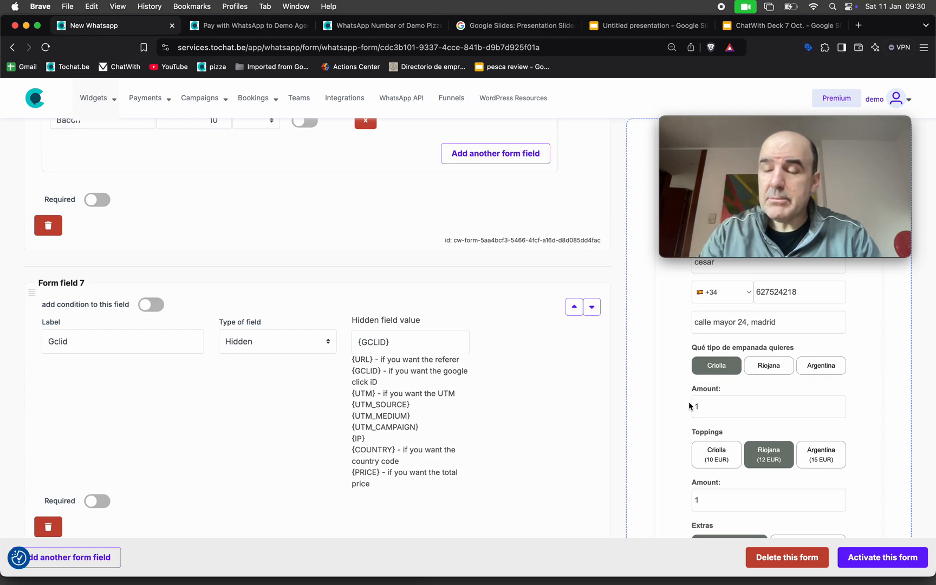
pyautogui.scroll(-2, 653, 407)
pyautogui.scroll(-10, 556, 365)
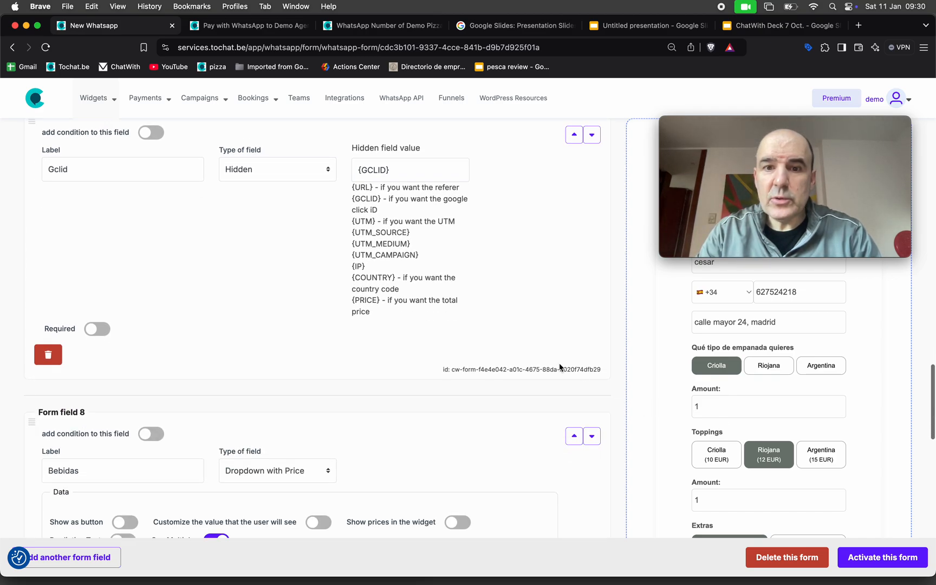
pyautogui.scroll(-10, 556, 366)
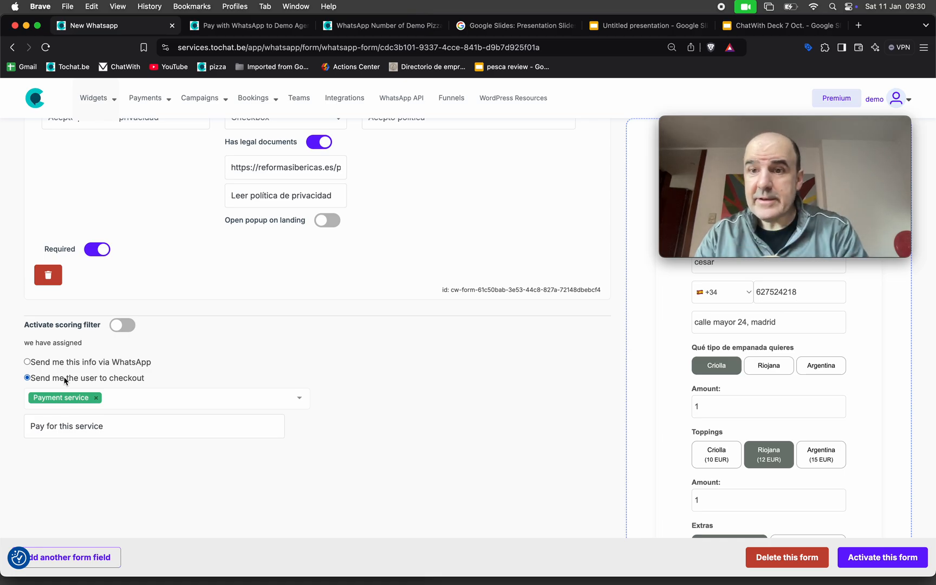
pyautogui.scroll(20, 291, 405)
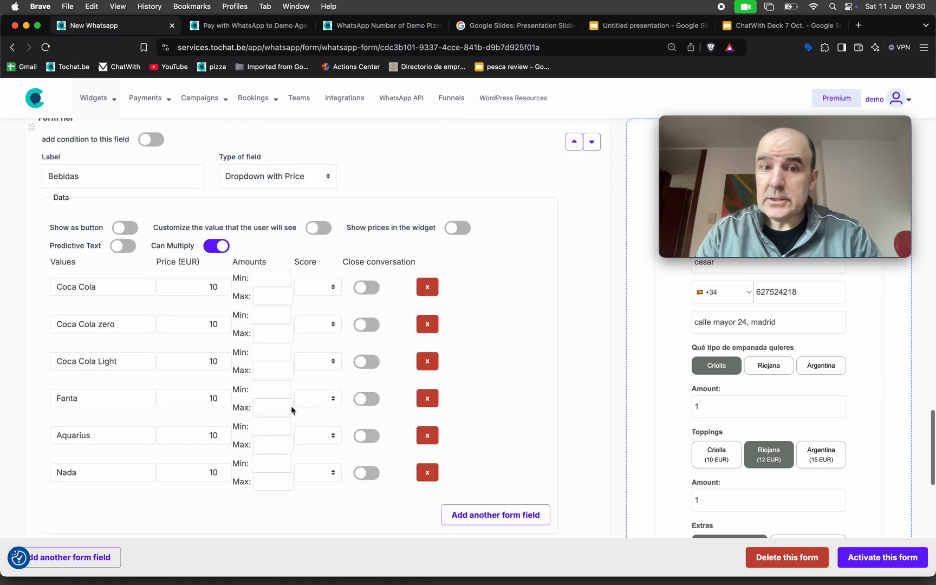
pyautogui.scroll(10, 290, 405)
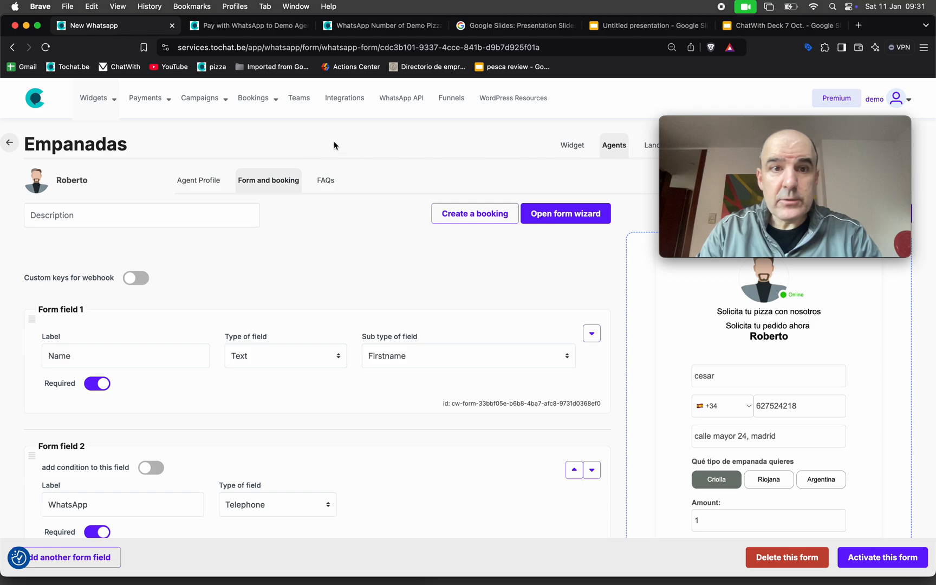
# Go to the Empanadas widget's landing page settings and open its current public link
pyautogui.moveTo(716, 123); pyautogui.dragTo(704, 227)
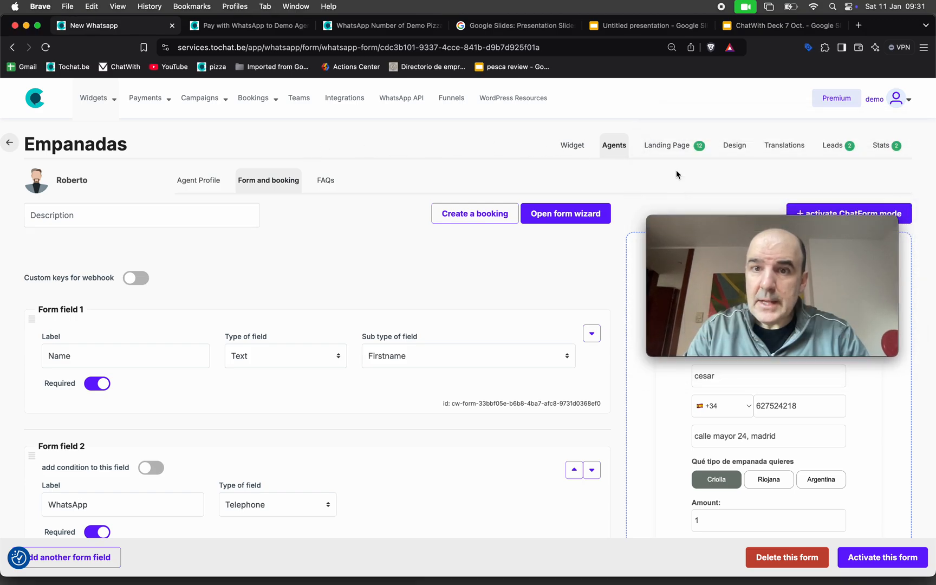
pyautogui.click(674, 147)
pyautogui.scroll(-2, 430, 250)
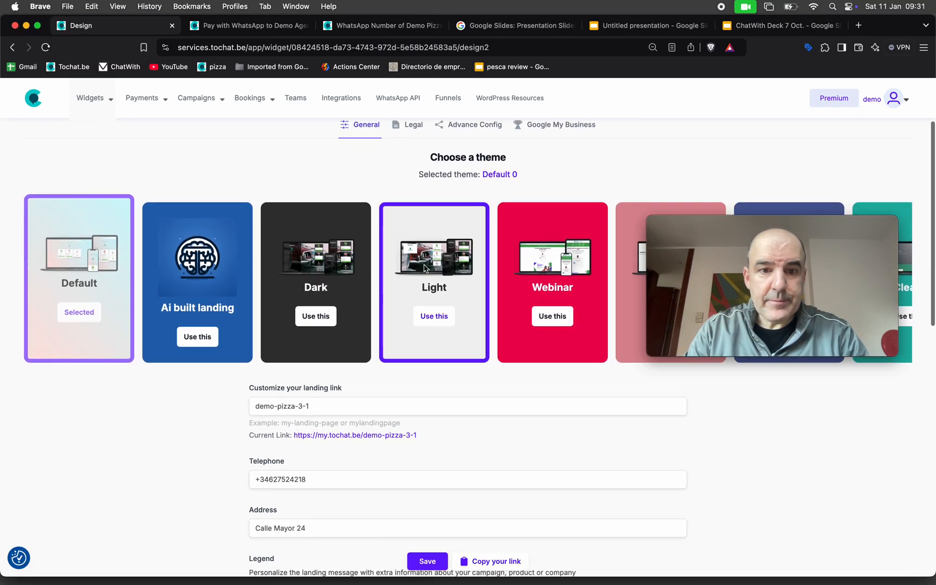
pyautogui.click(397, 434)
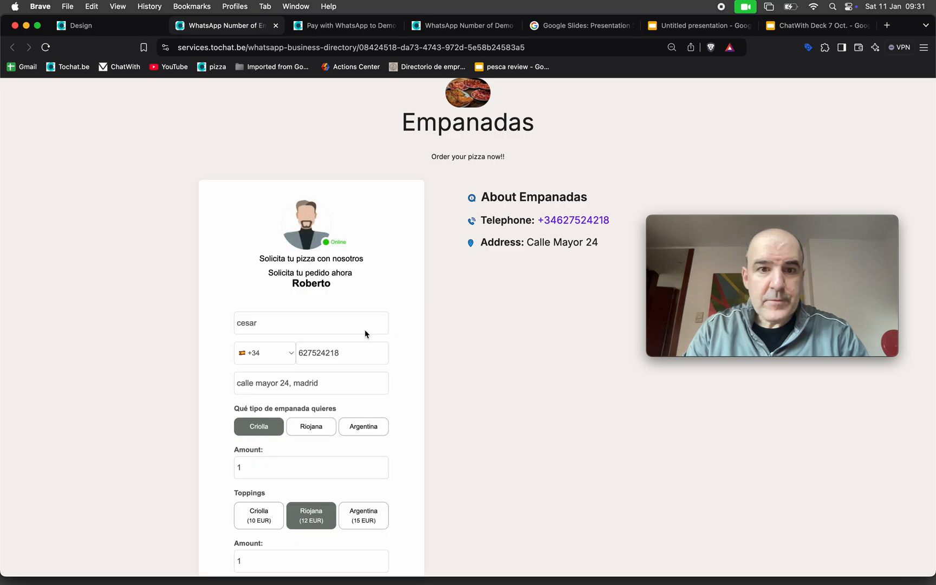
# On the public order form, choose the Argentina empanada with amount 3 and the Criolla topping with amount 2
pyautogui.scroll(-3, 365, 330)
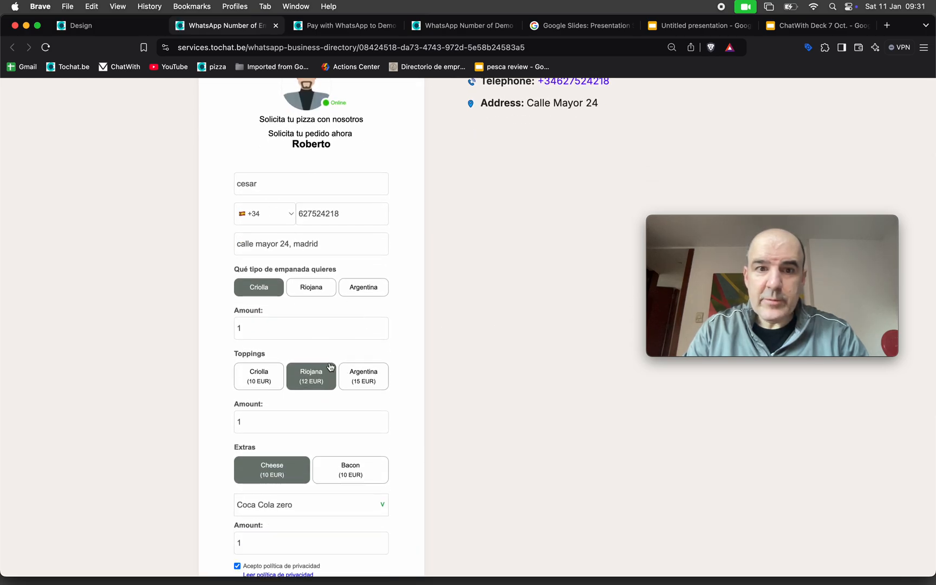
pyautogui.scroll(-2, 329, 367)
pyautogui.click(366, 190)
pyautogui.doubleClick(248, 223)
pyautogui.write('3')
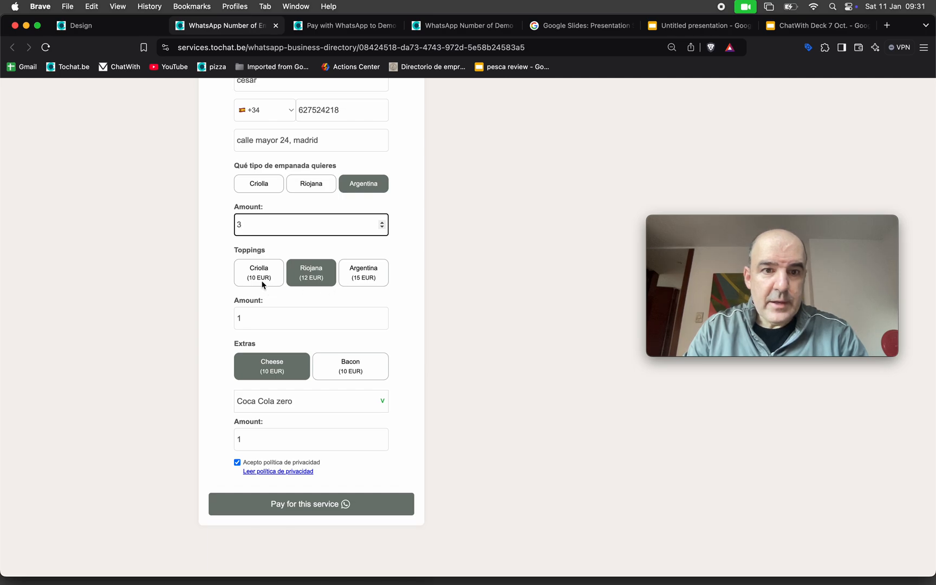
pyautogui.click(264, 281)
pyautogui.click(257, 317)
pyautogui.write('2')
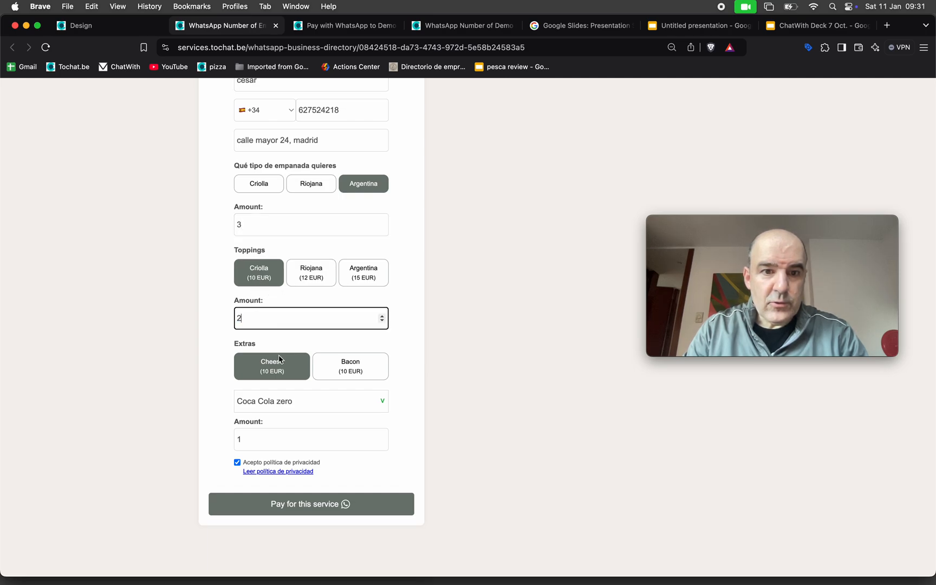
# Choose the Bacon extra and Fanta as the drink, then submit the order to reach its payment page
pyautogui.click(353, 370)
pyautogui.click(277, 407)
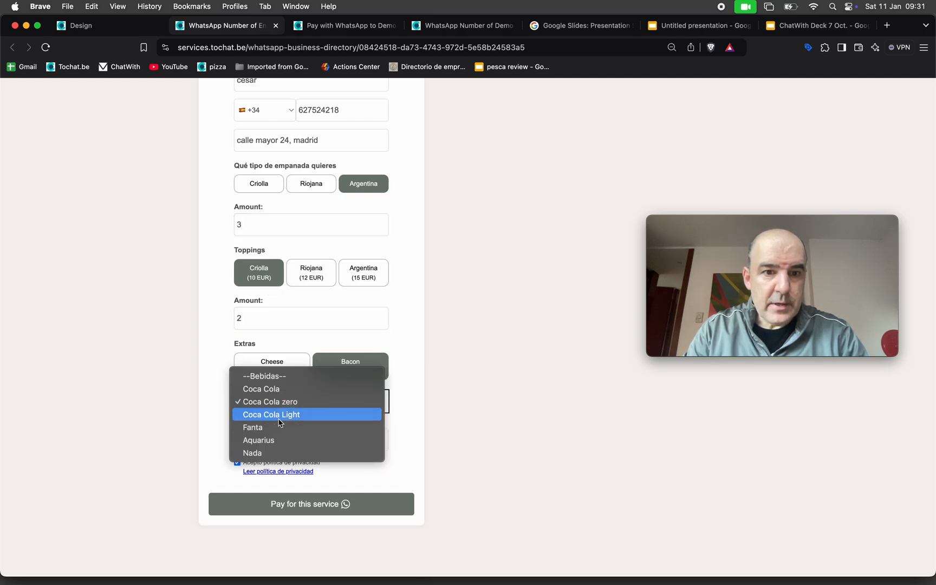
pyautogui.click(281, 427)
pyautogui.click(271, 440)
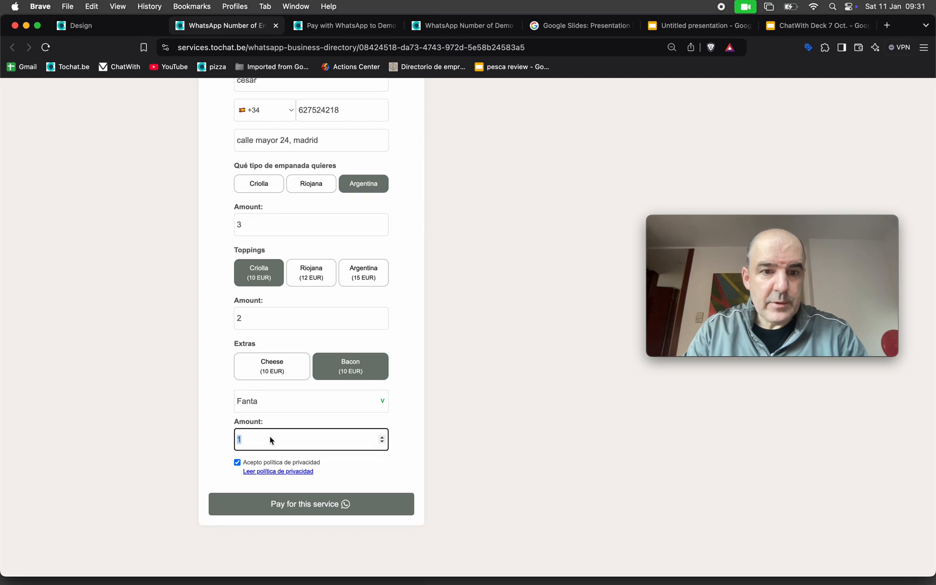
pyautogui.click(311, 505)
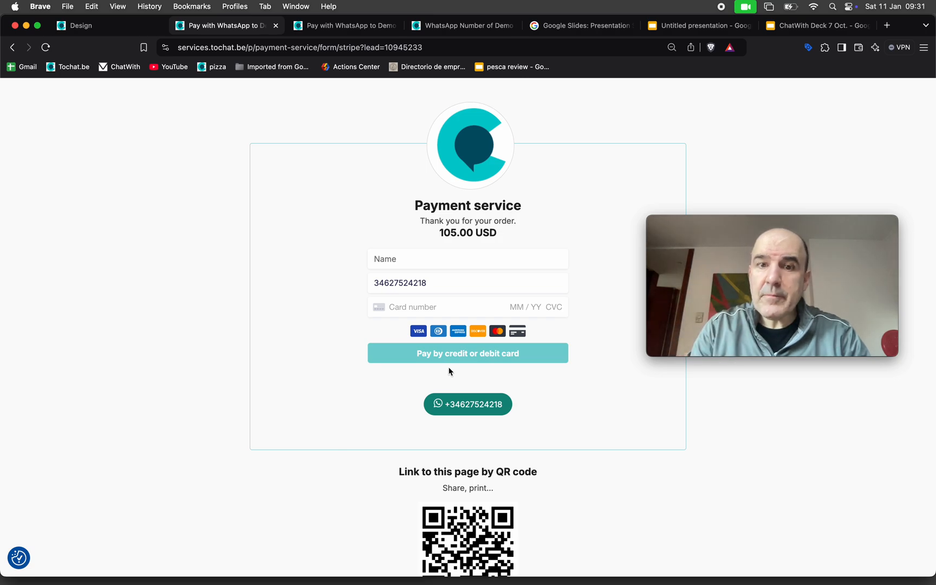
# Highlight the order total on the payment page and compare it with the pizza form and the earlier order's payment page
pyautogui.moveTo(412, 208); pyautogui.dragTo(496, 228)
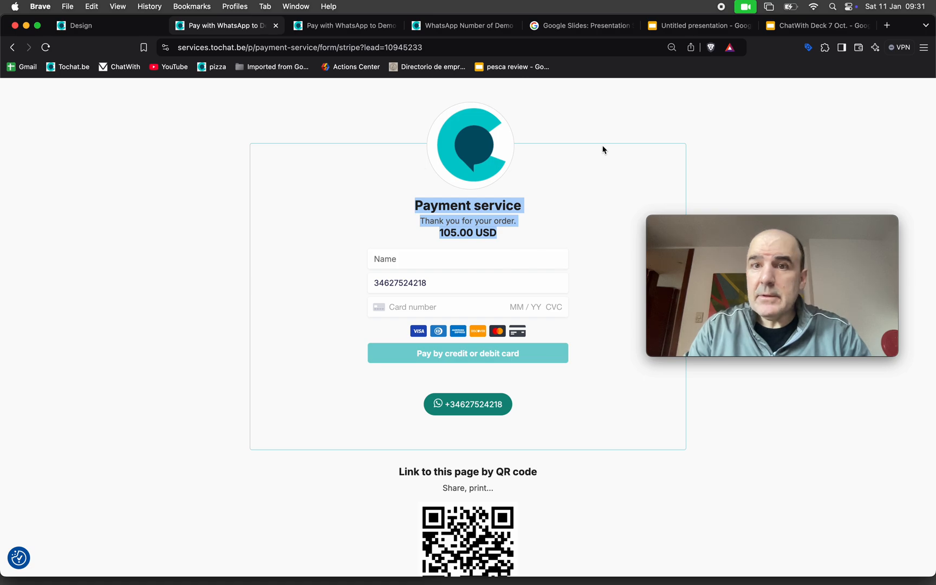
pyautogui.click(443, 26)
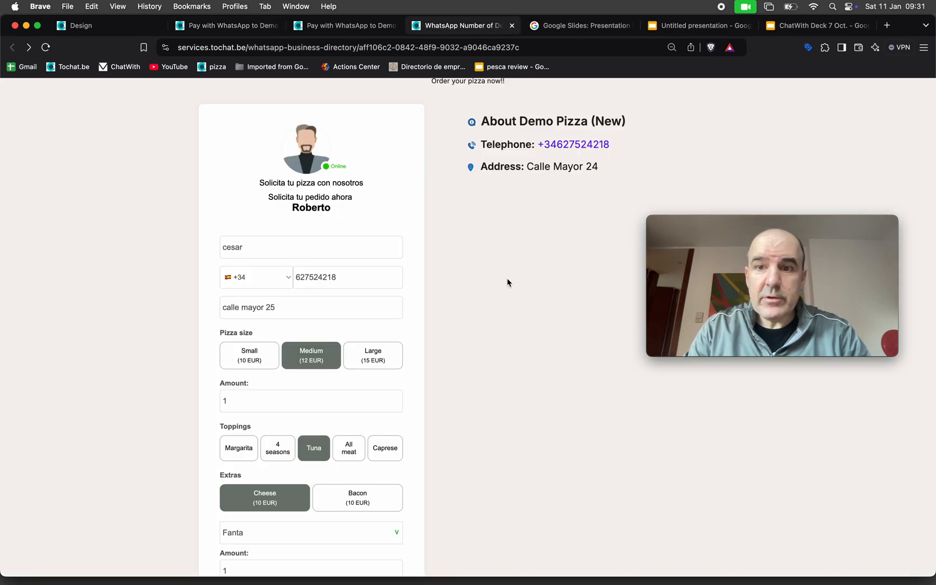
pyautogui.click(341, 25)
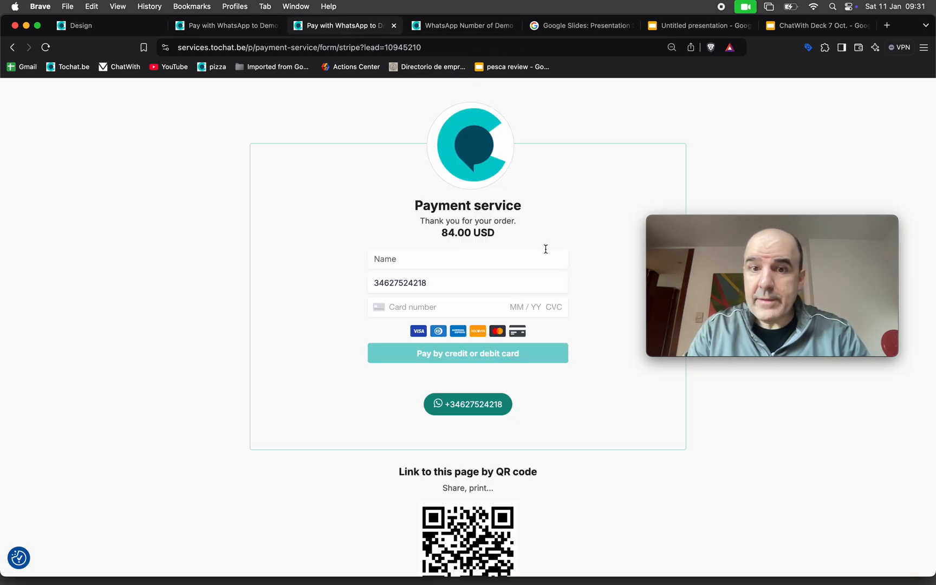
pyautogui.click(199, 26)
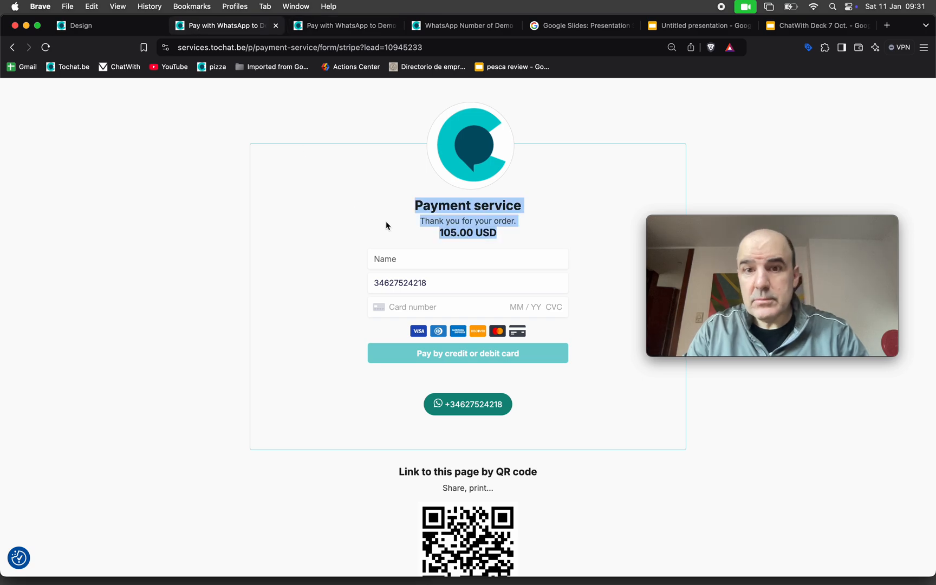
# Open the Empanadas widget's leads table and review each lead's form data and order value
pyautogui.click(103, 26)
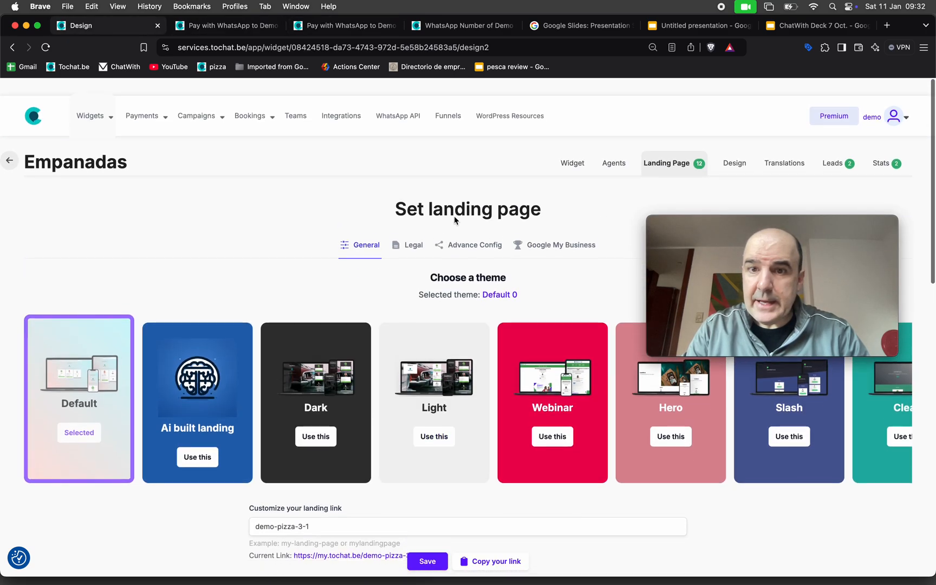
pyautogui.scroll(-1, 449, 218)
pyautogui.click(833, 148)
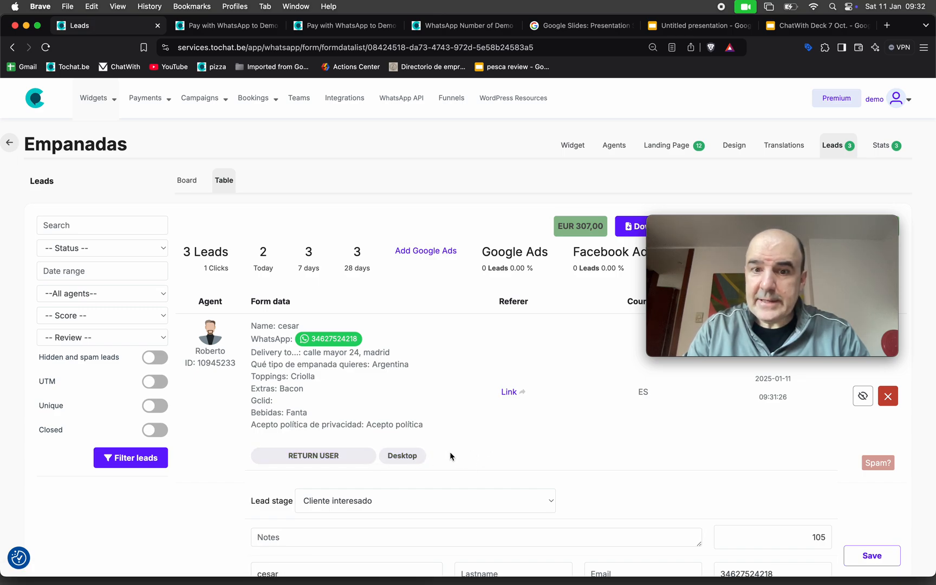
pyautogui.scroll(-7, 453, 455)
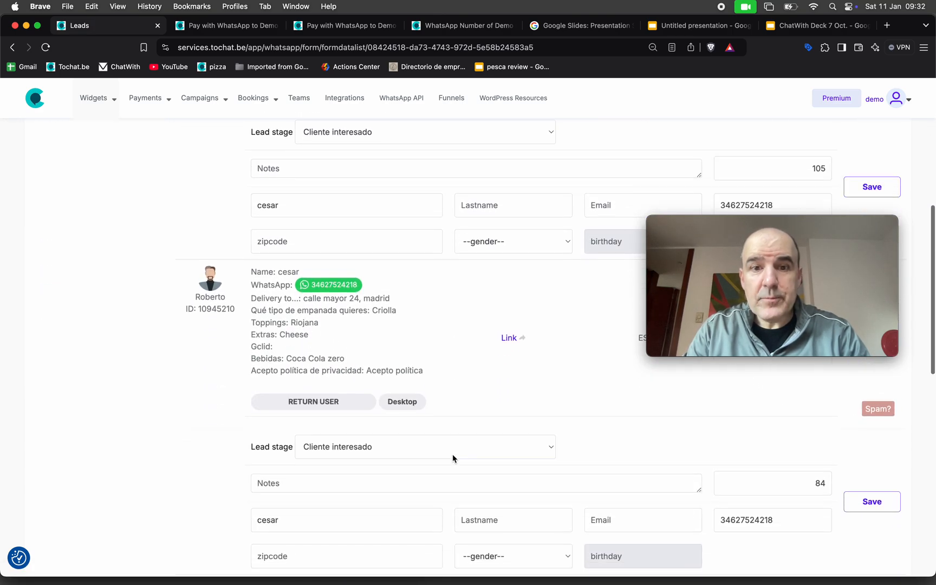
pyautogui.scroll(-5, 411, 403)
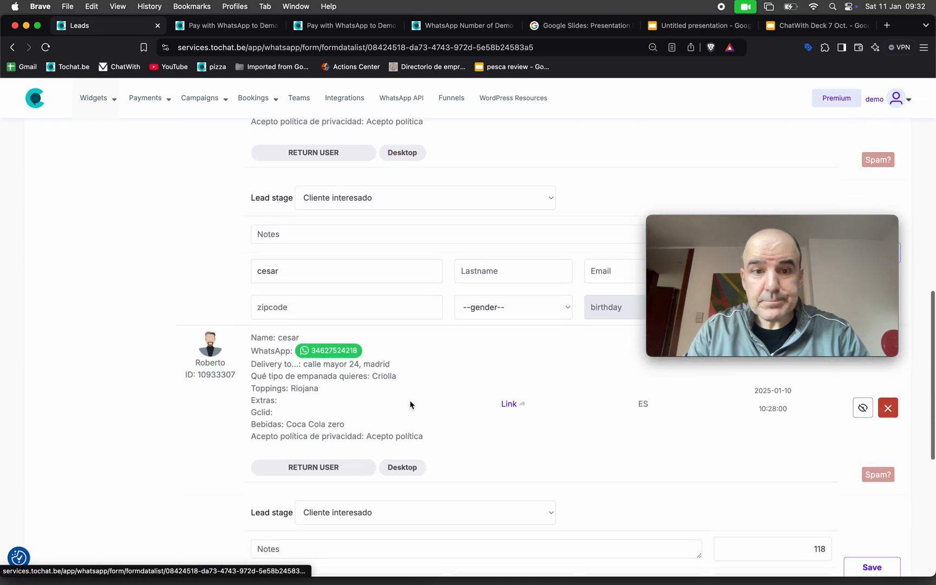
pyautogui.scroll(-6, 410, 404)
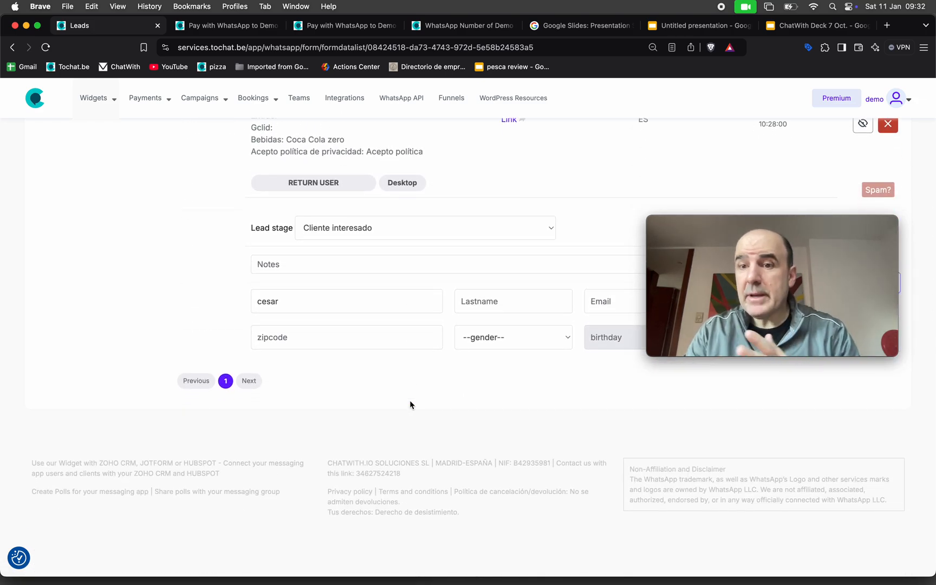
pyautogui.scroll(18, 410, 404)
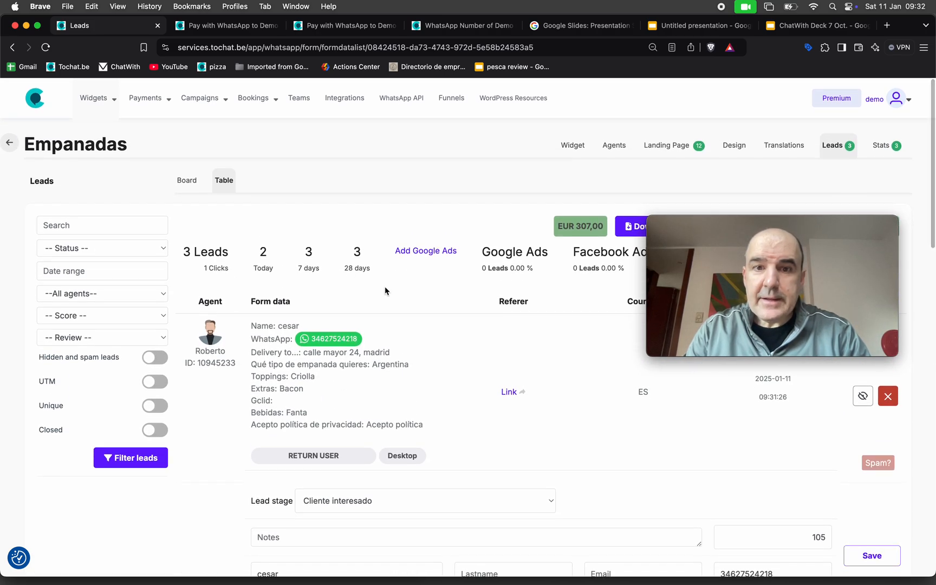